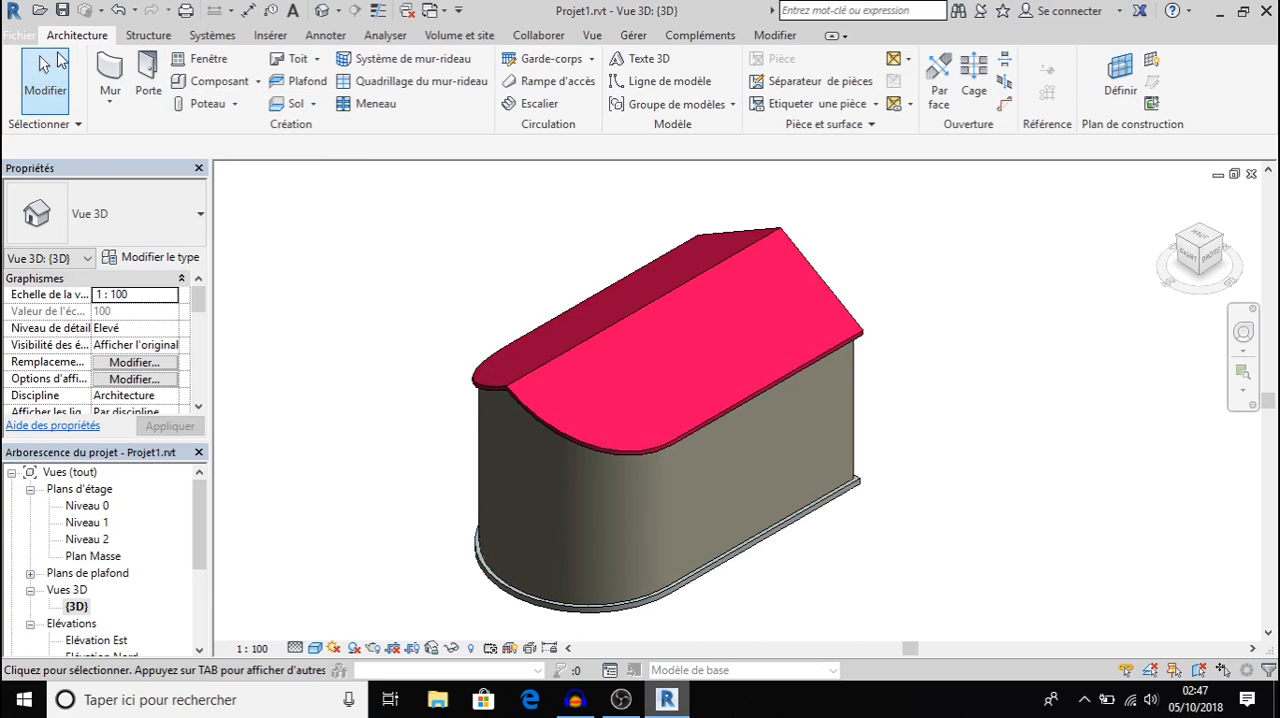
Place an Int. Simple PP (0.73m x 2.04m) door in the long straight wall, about 5.90 m from the curved wall junction.
{"action": "left_click", "coordinate": [148, 75]}
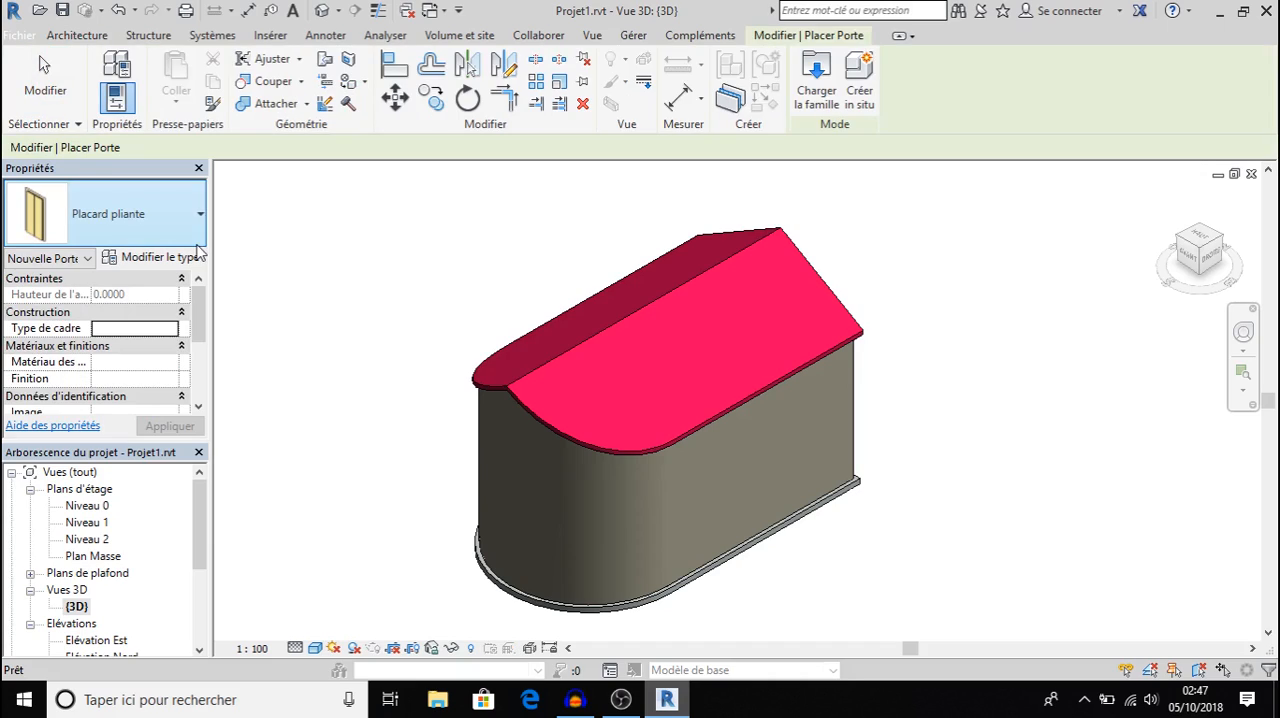
{"action": "left_click", "coordinate": [201, 218]}
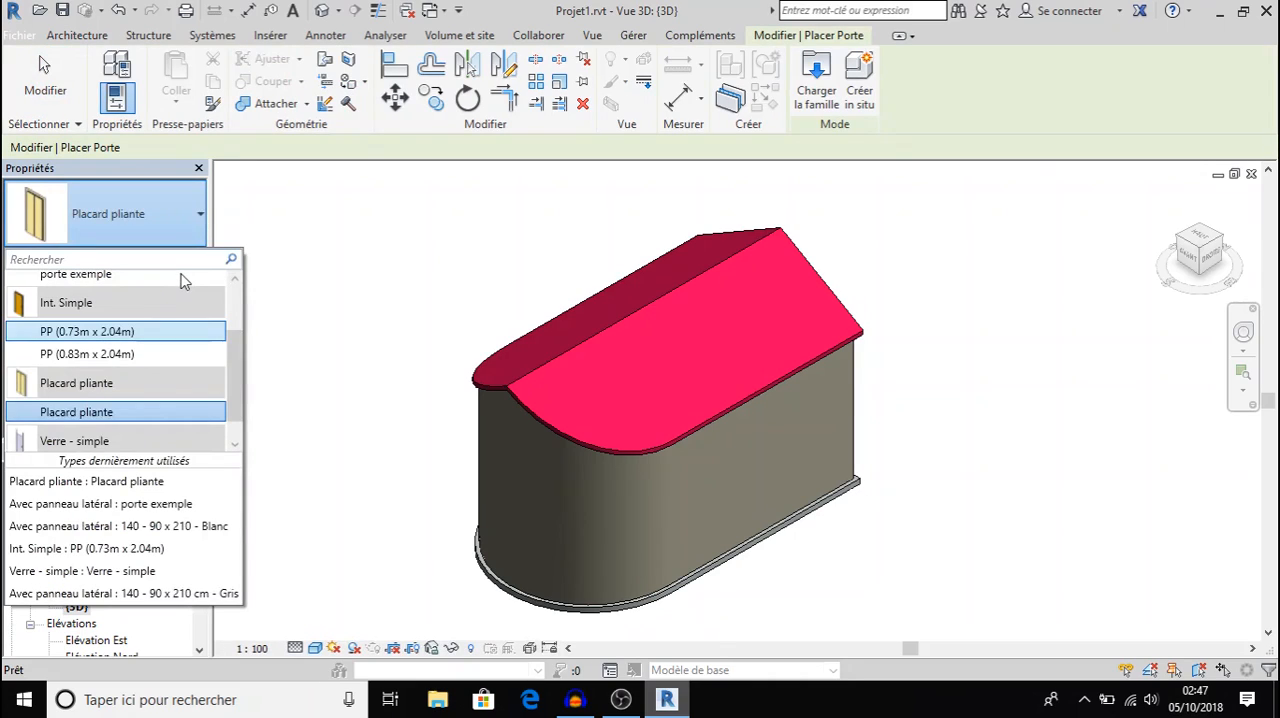
{"action": "scroll", "coordinate": [185, 390], "scroll_direction": "down", "scroll_amount": 1}
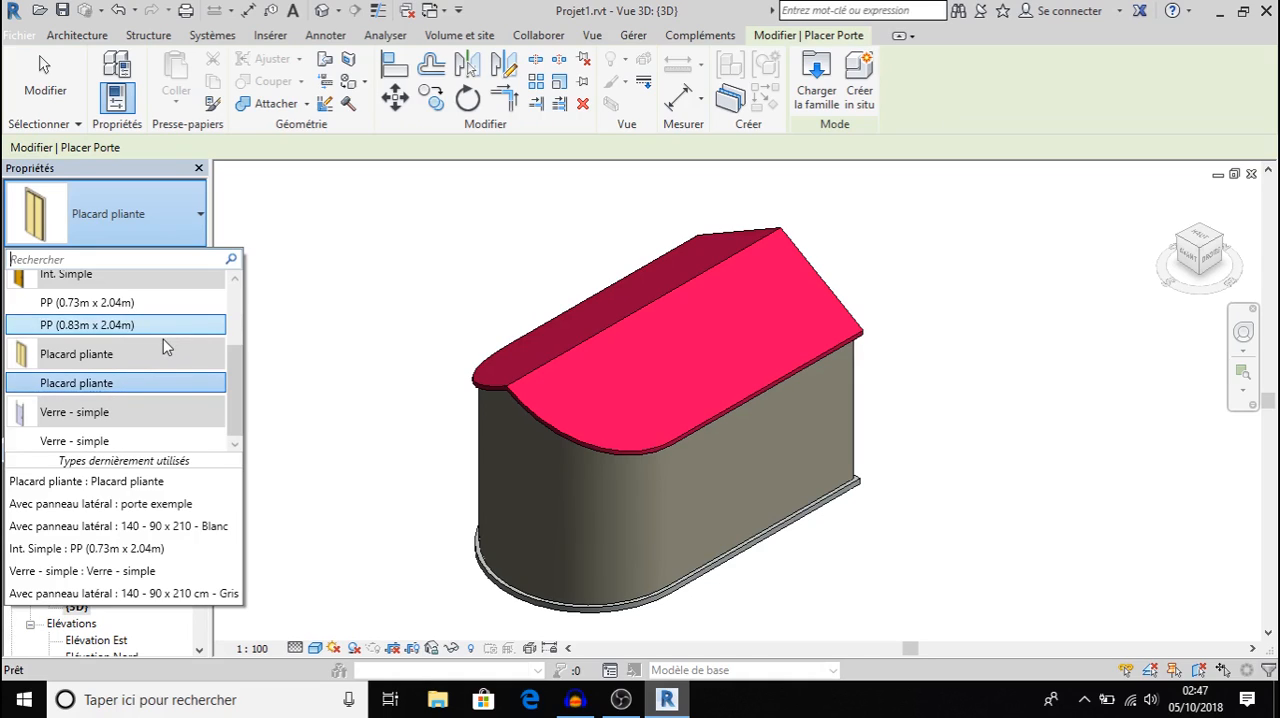
{"action": "left_click", "coordinate": [141, 306]}
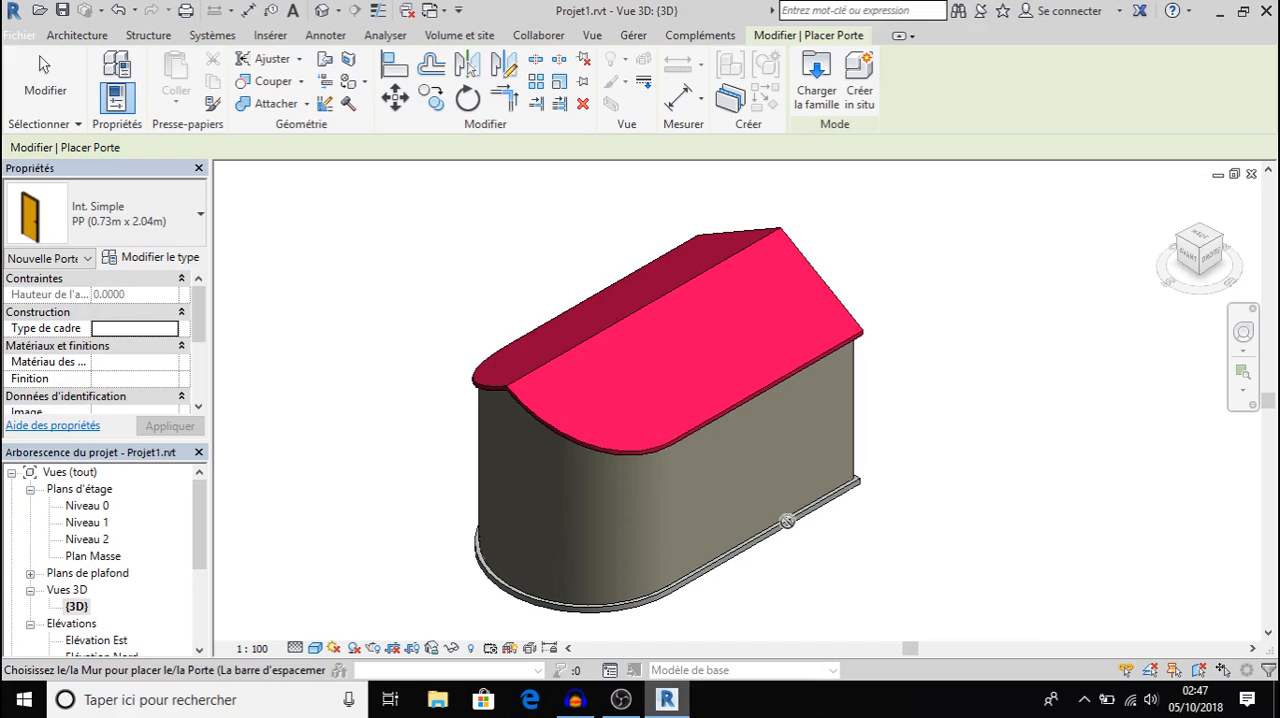
{"action": "left_click", "coordinate": [758, 521]}
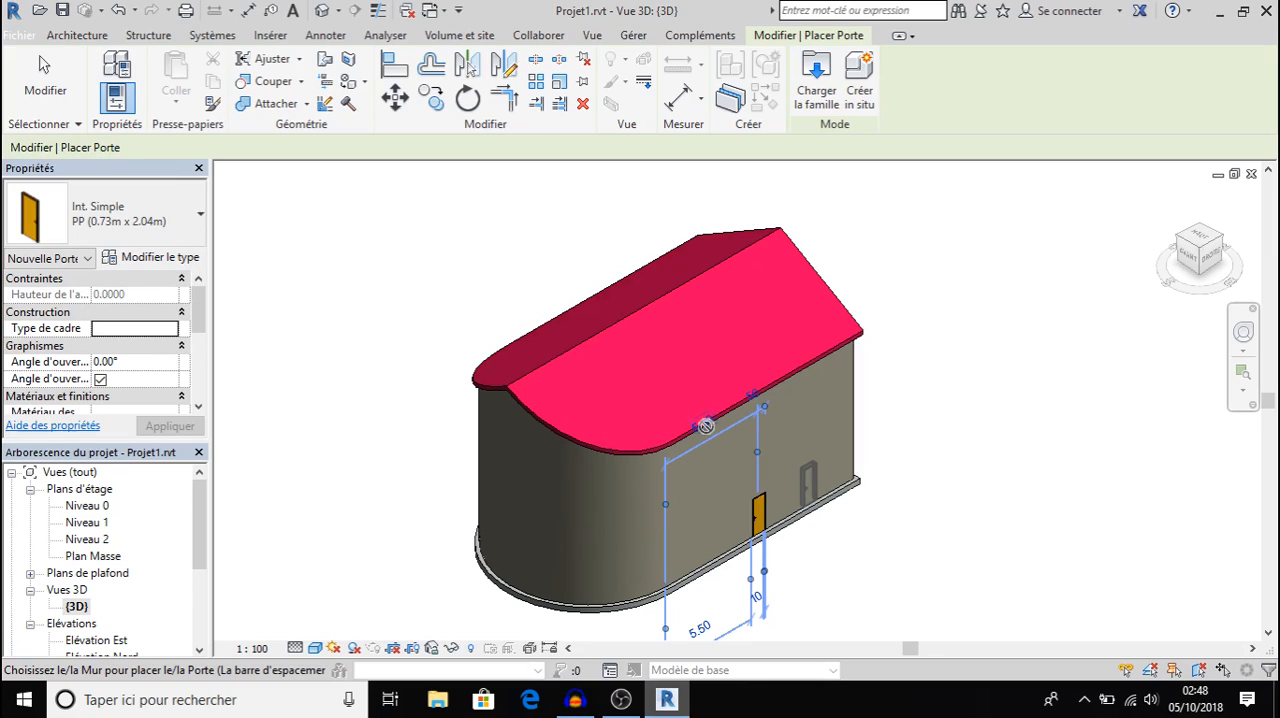
Set the distance from the curved wall junction to the door's centre to 5 m and finish placing doors.
{"action": "left_click", "coordinate": [705, 425]}
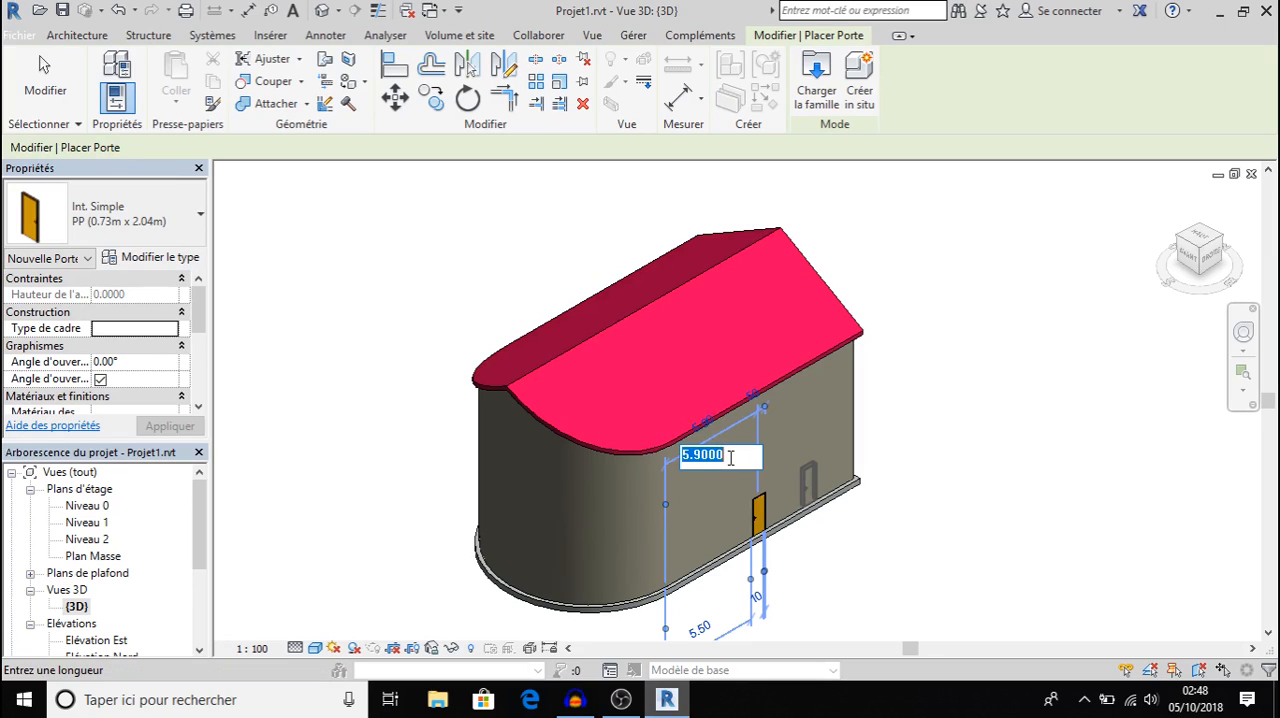
{"action": "type", "text": "5"}
{"action": "key", "text": "Return"}
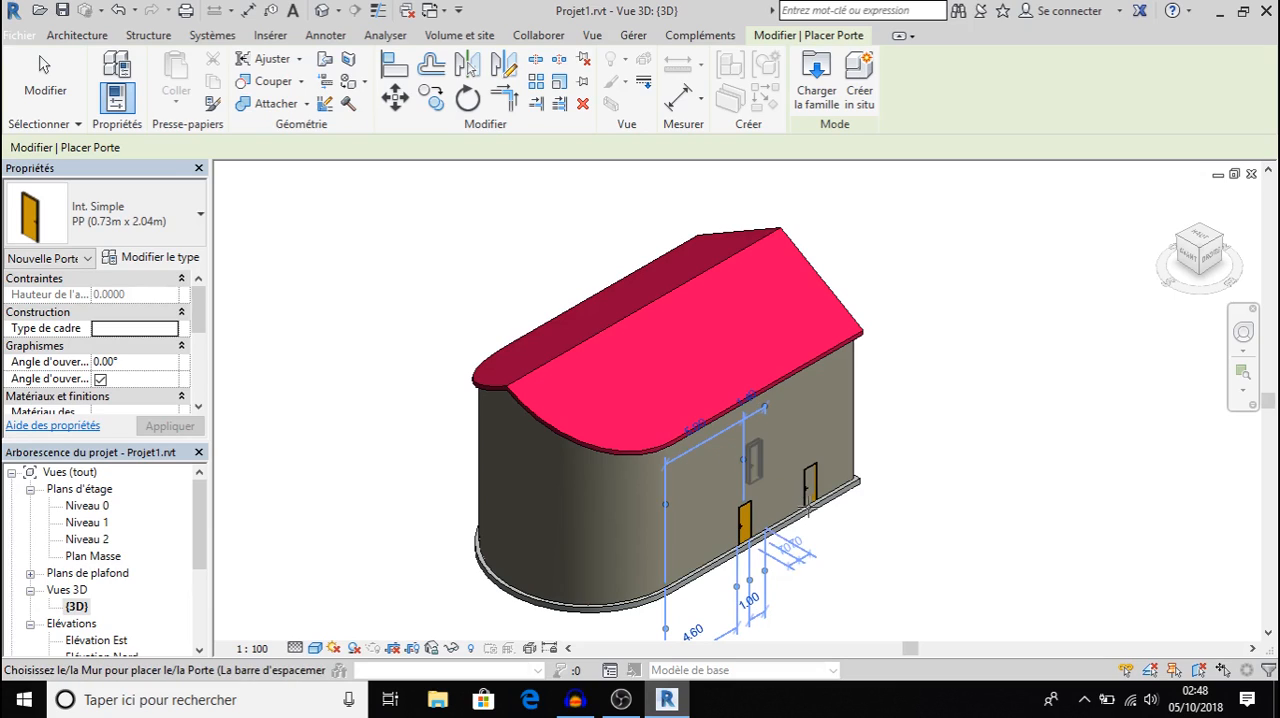
{"action": "key", "text": "Escape"}
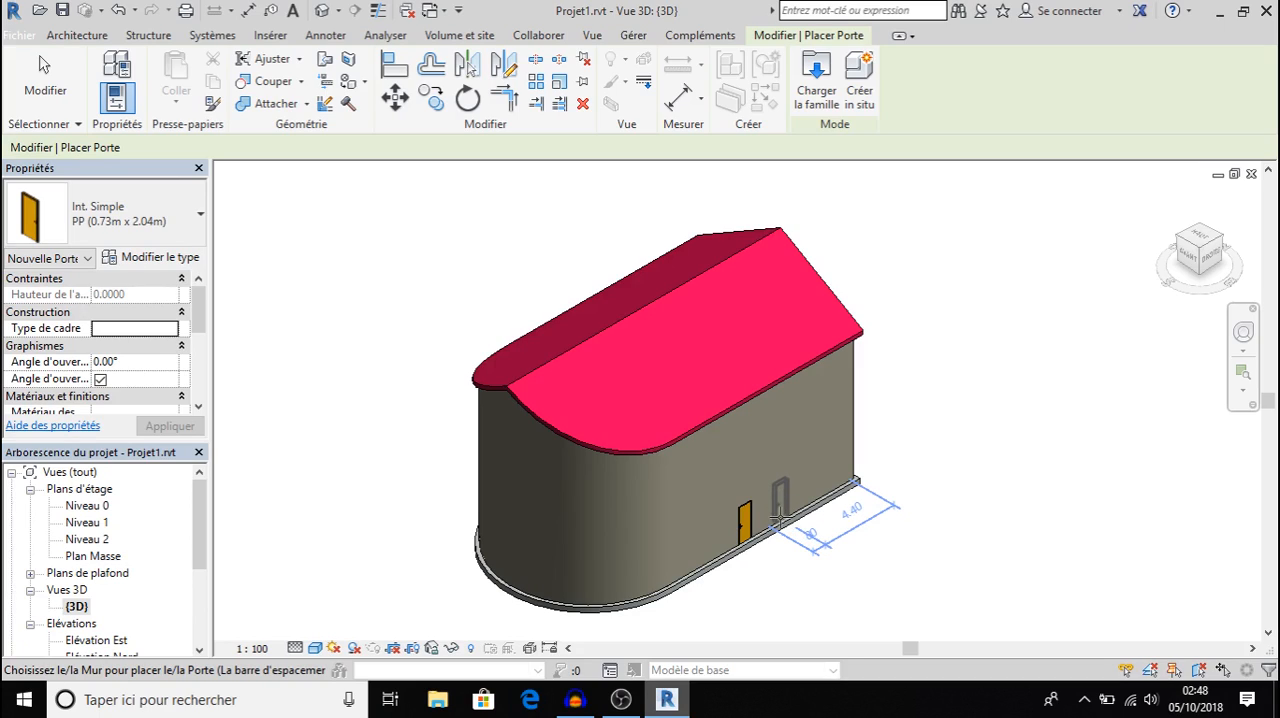
{"action": "key", "text": "Escape"}
{"action": "key", "text": "Escape"}
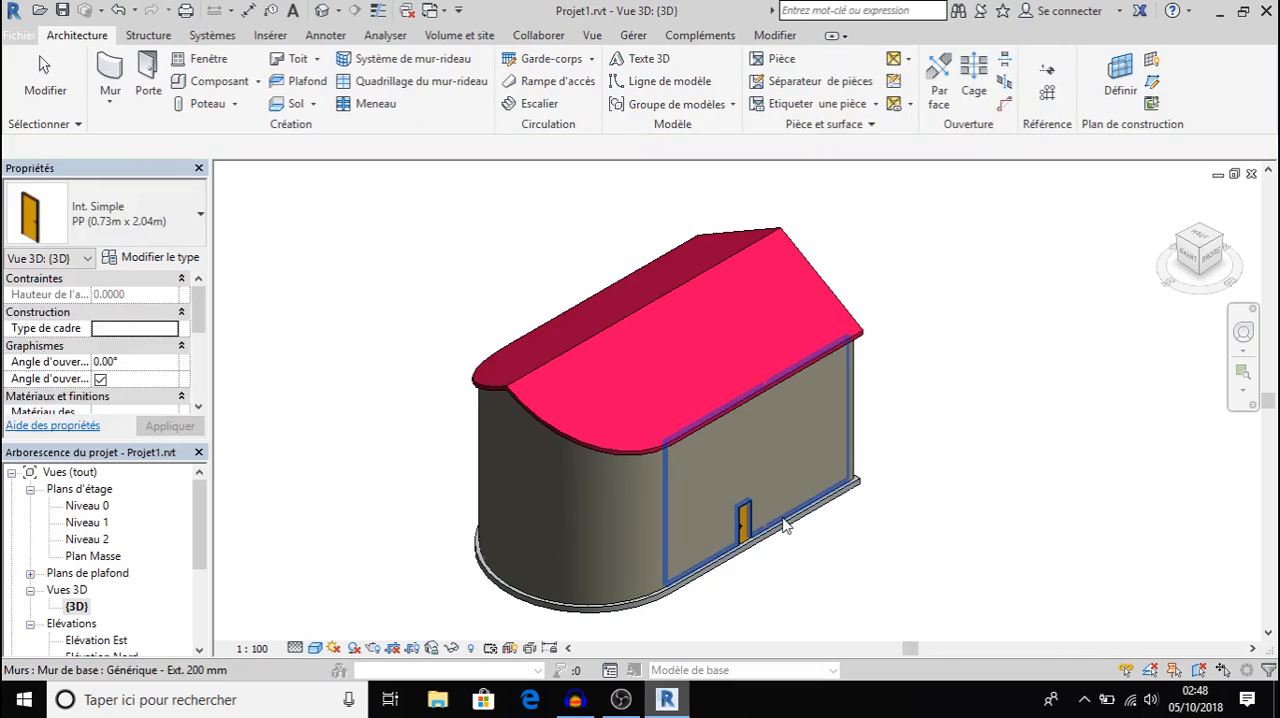
{"action": "left_click", "coordinate": [745, 522]}
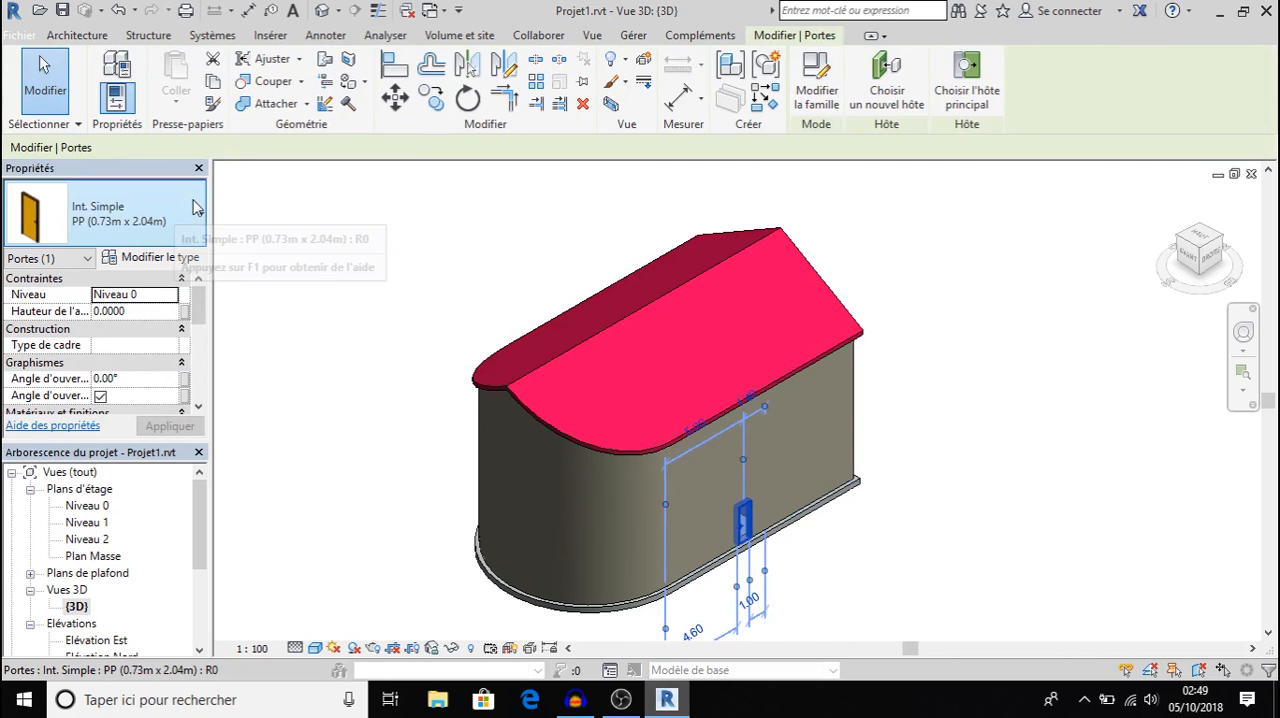
{"action": "left_click", "coordinate": [200, 221]}
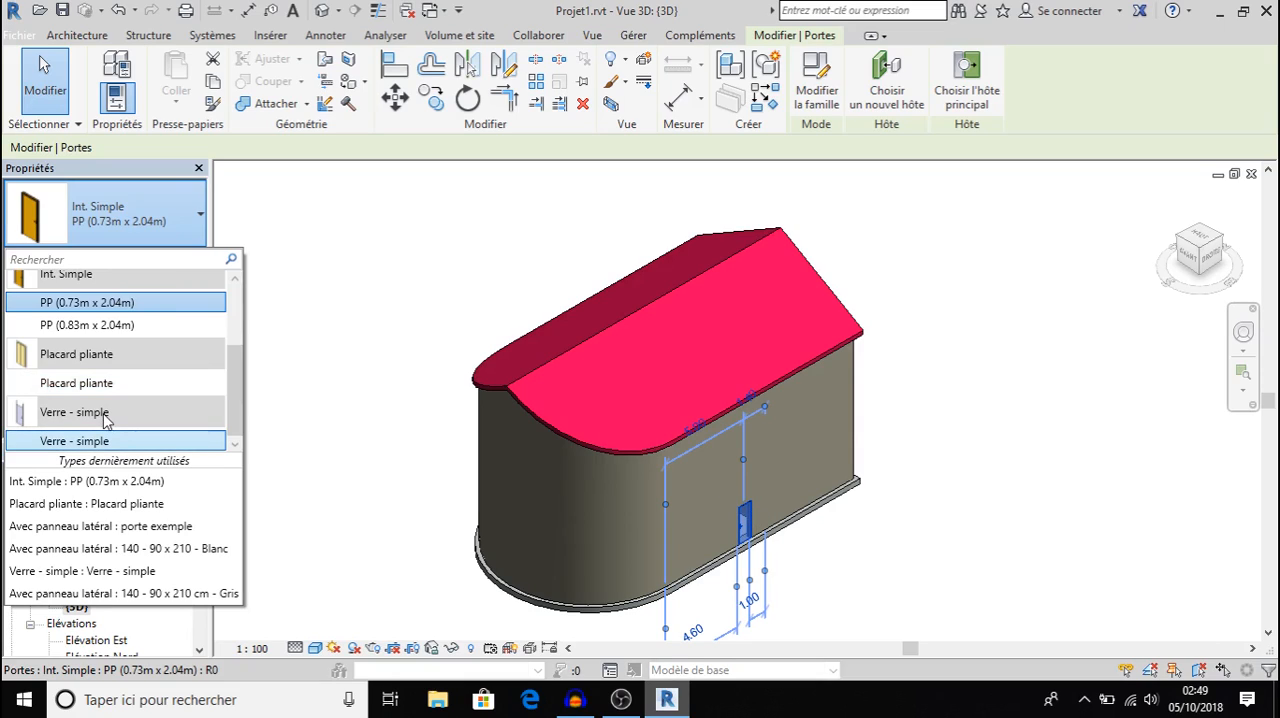
{"action": "left_click", "coordinate": [322, 363]}
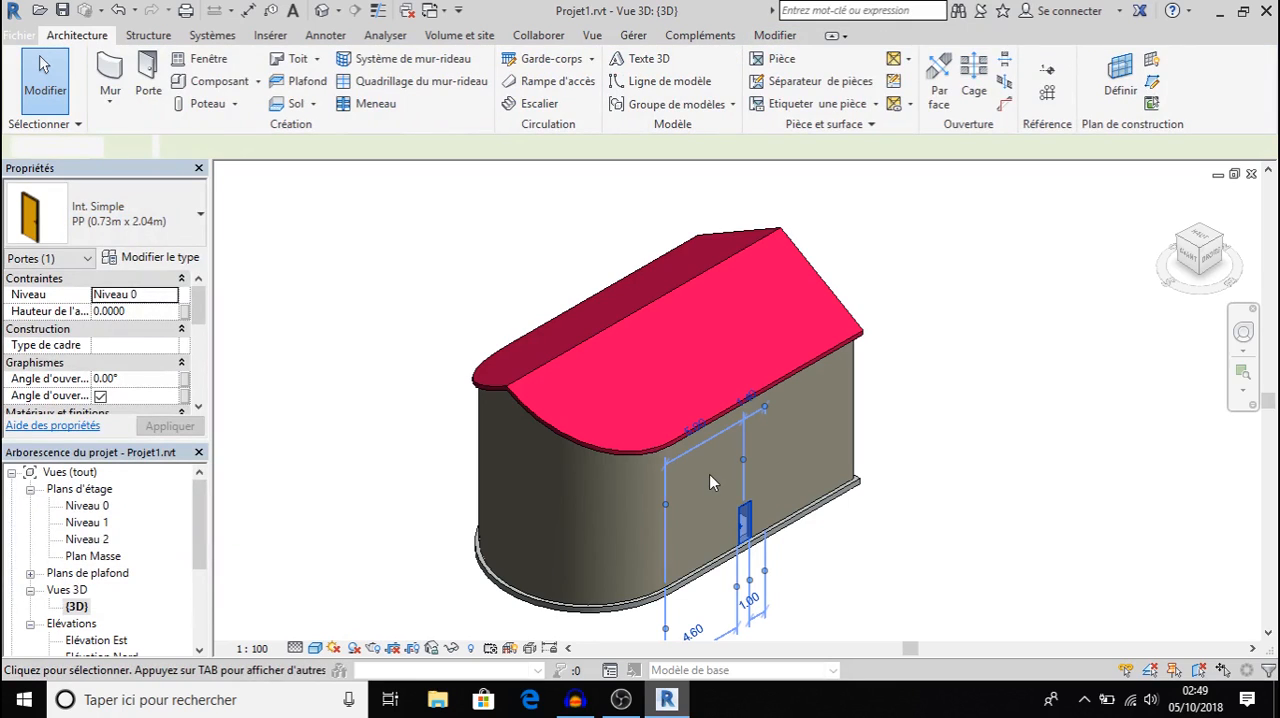
{"action": "key", "text": "Escape"}
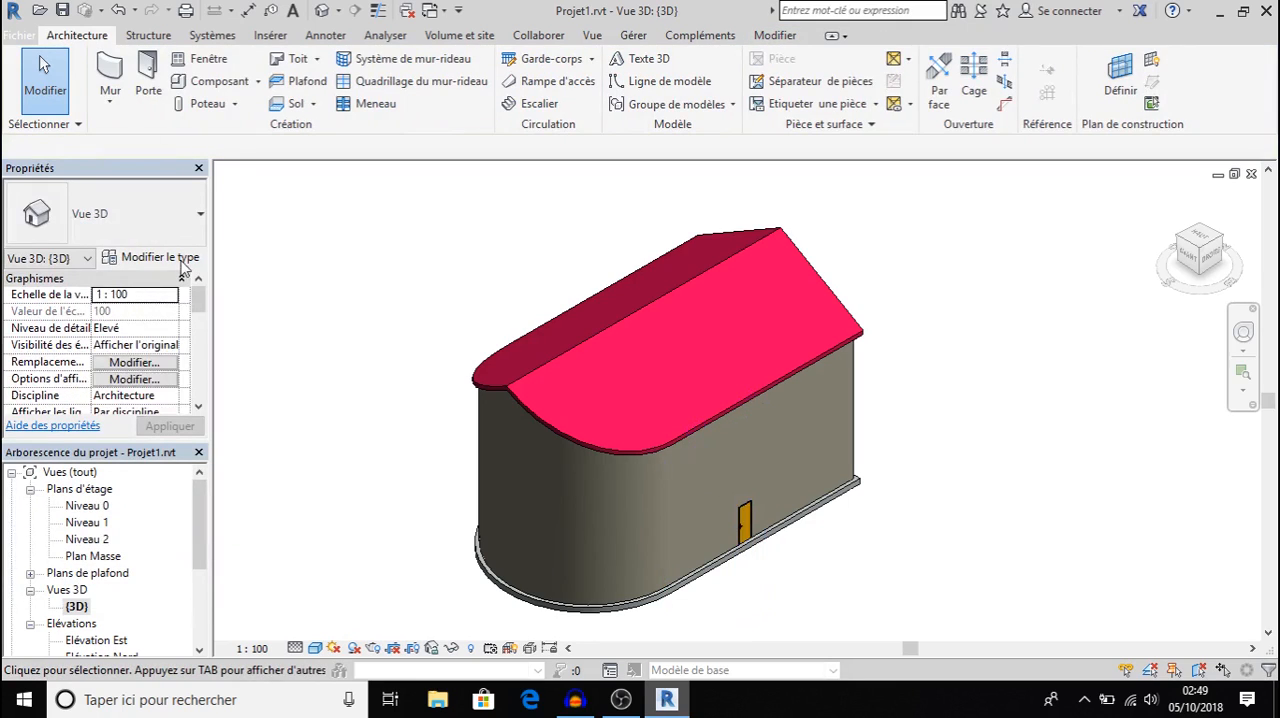
Duplicate the placed door's type under the name exemple.
{"action": "left_click", "coordinate": [742, 519]}
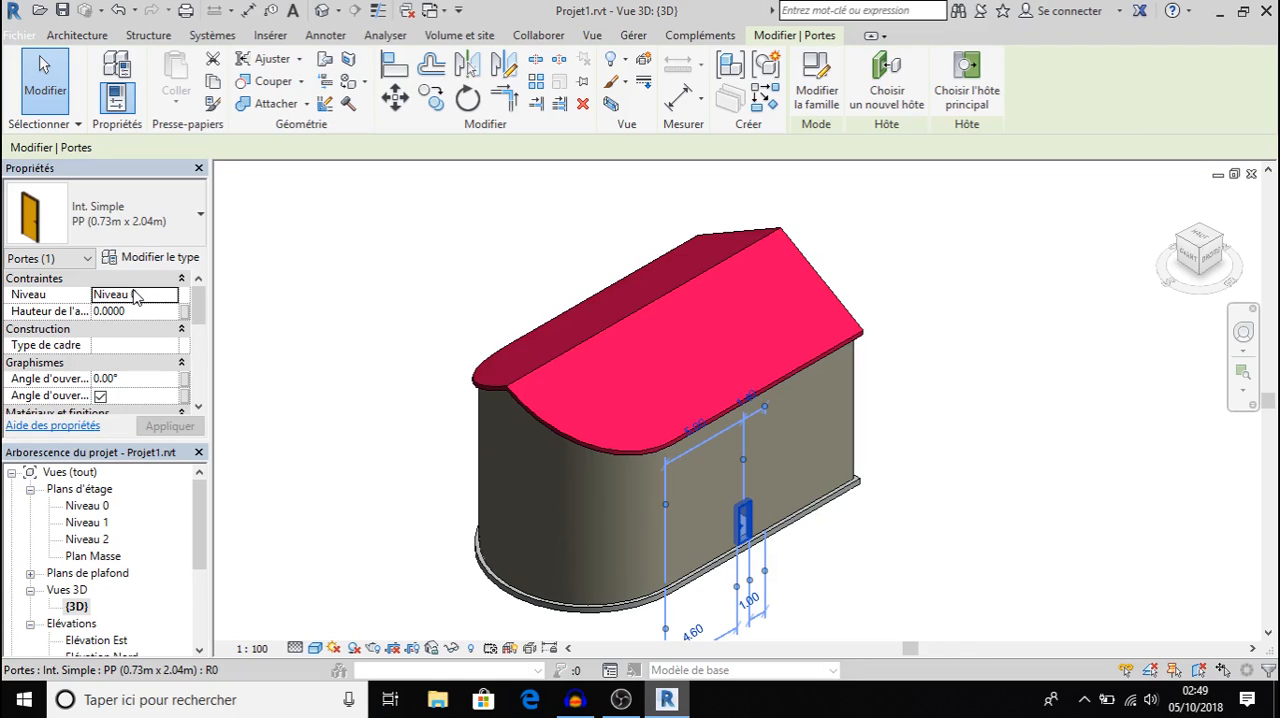
{"action": "left_click_drag", "start_coordinate": [199, 319], "coordinate": [148, 258]}
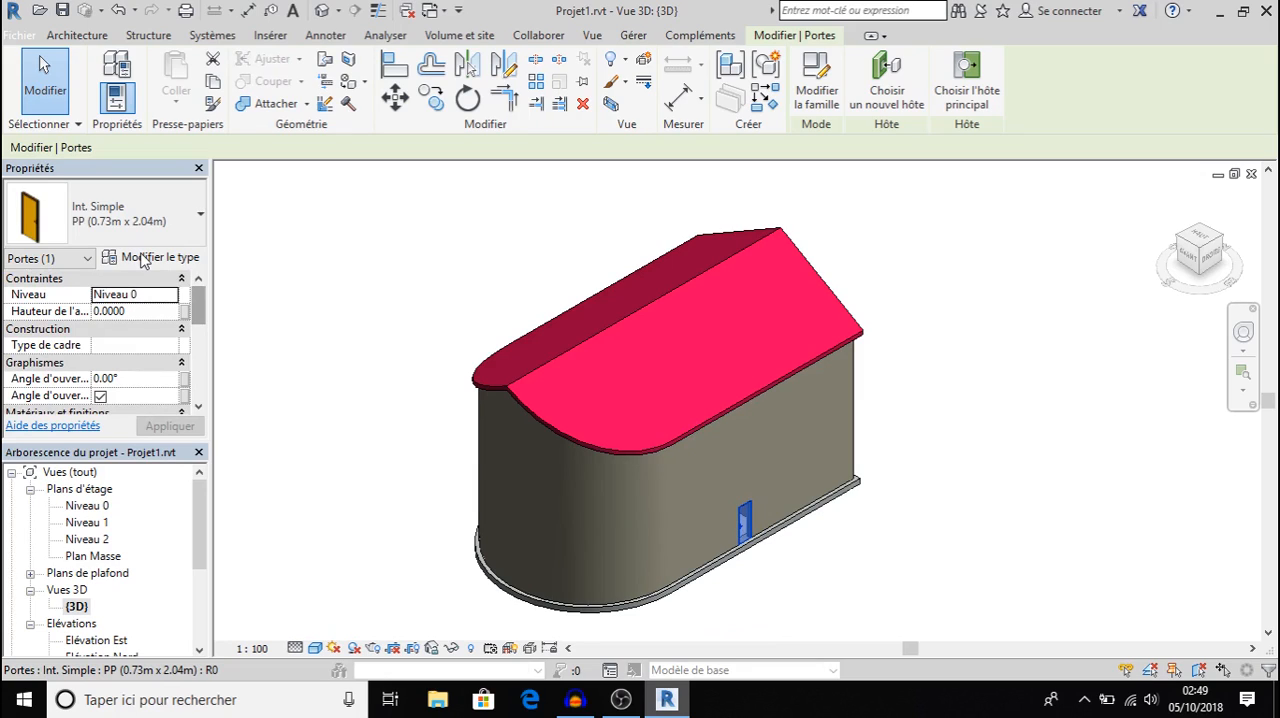
{"action": "left_click", "coordinate": [150, 257]}
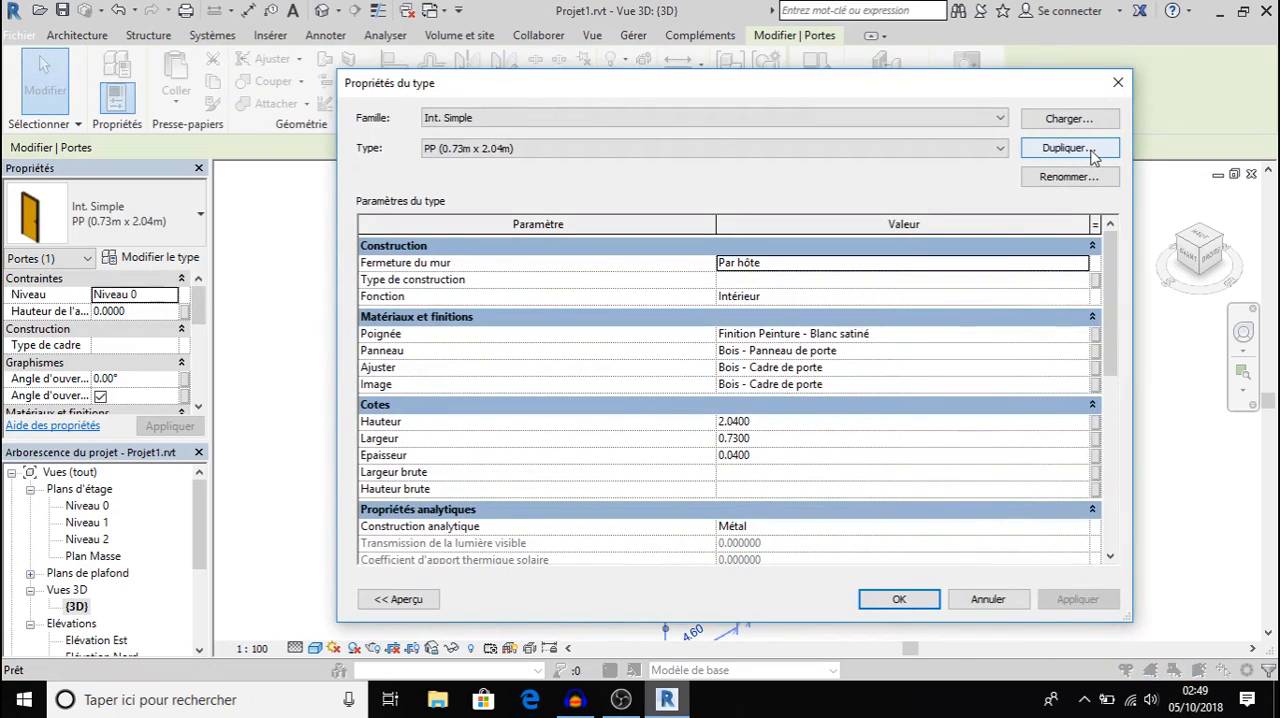
{"action": "left_click", "coordinate": [1066, 148]}
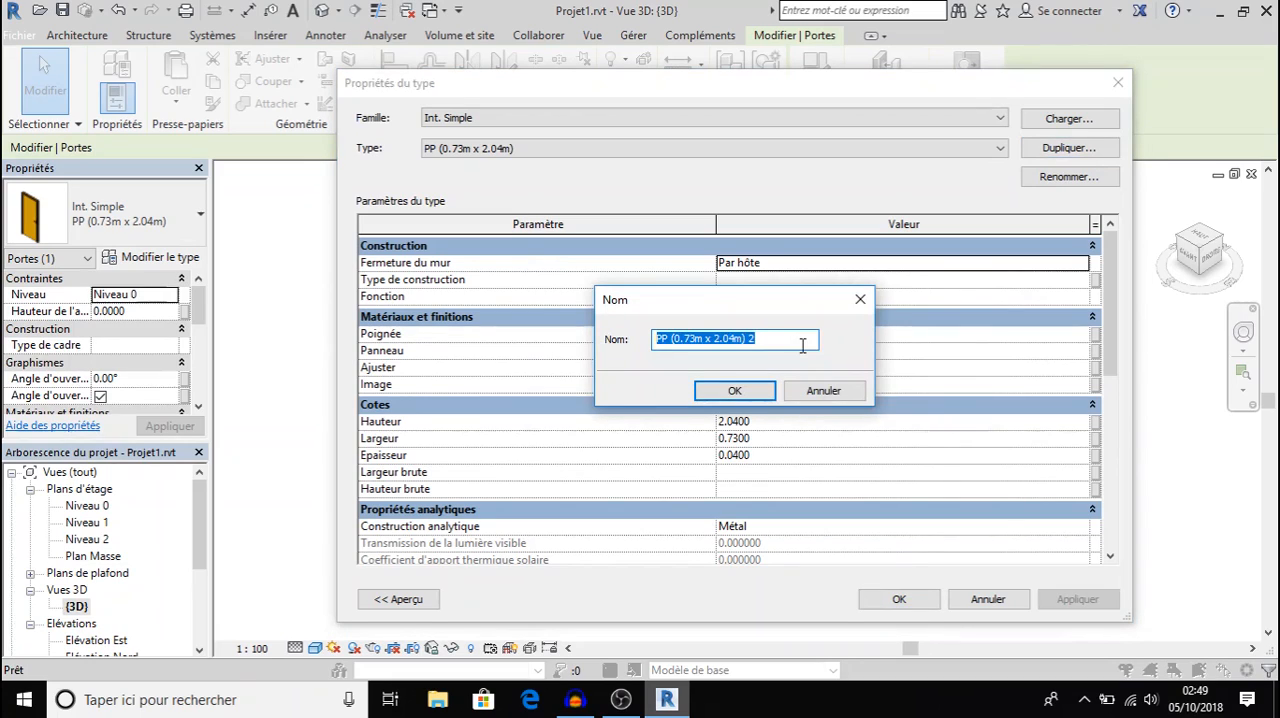
{"action": "left_click", "coordinate": [802, 345]}
{"action": "left_click_drag", "start_coordinate": [802, 345], "coordinate": [632, 345]}
{"action": "type", "text": "exe"}
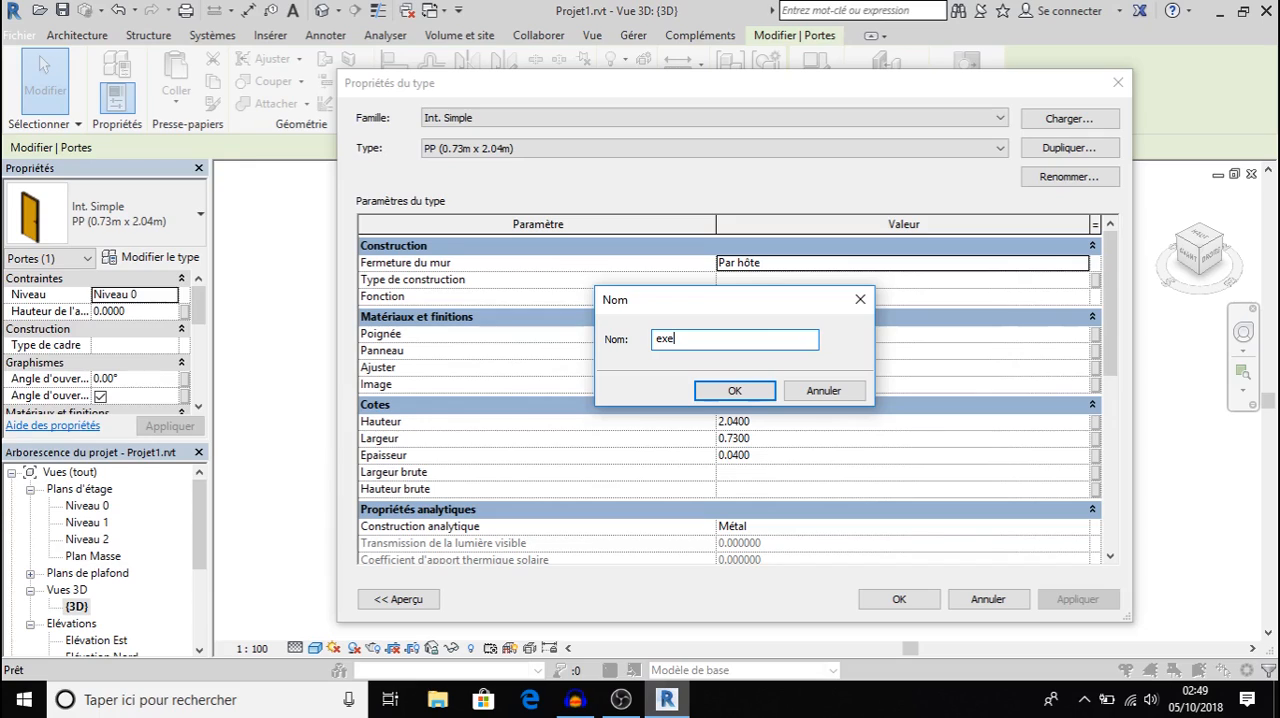
{"action": "type", "text": "mple"}
{"action": "left_click", "coordinate": [735, 391]}
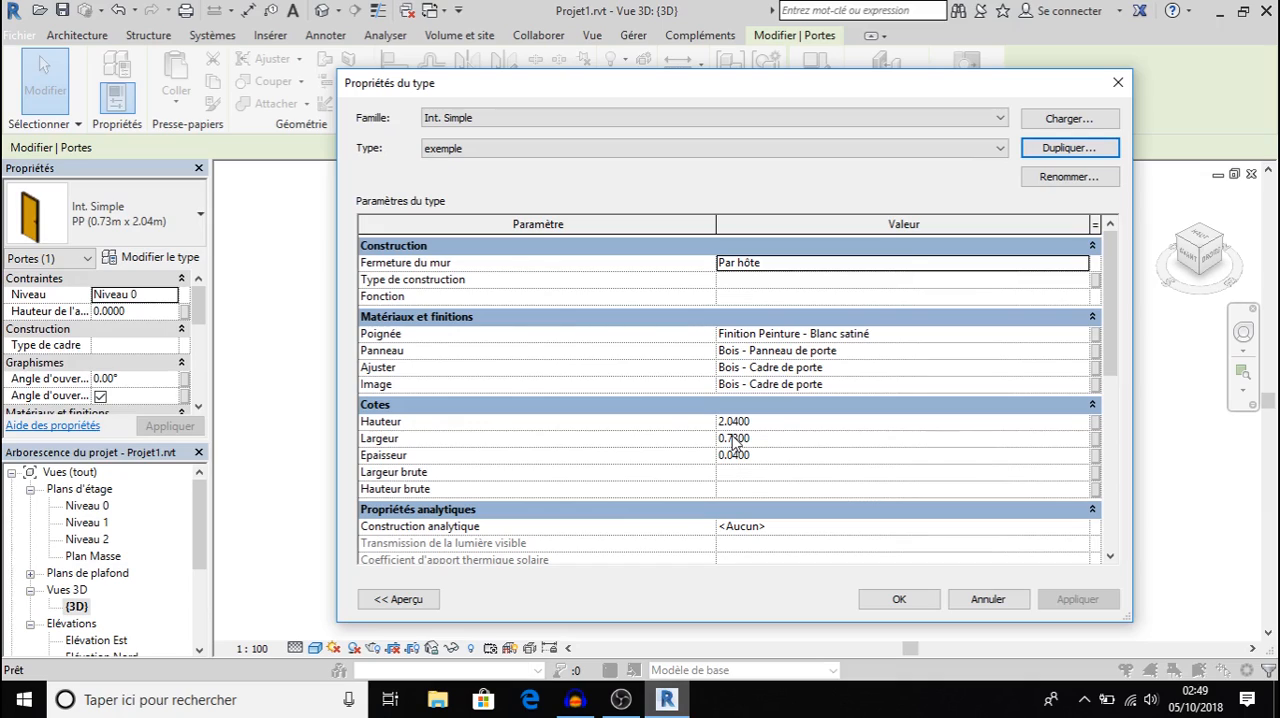
Set the width (Largeur) of the exemple door type to 1 m and apply it to the placed door.
{"action": "left_click", "coordinate": [743, 438]}
{"action": "left_click_drag", "start_coordinate": [749, 438], "coordinate": [660, 448]}
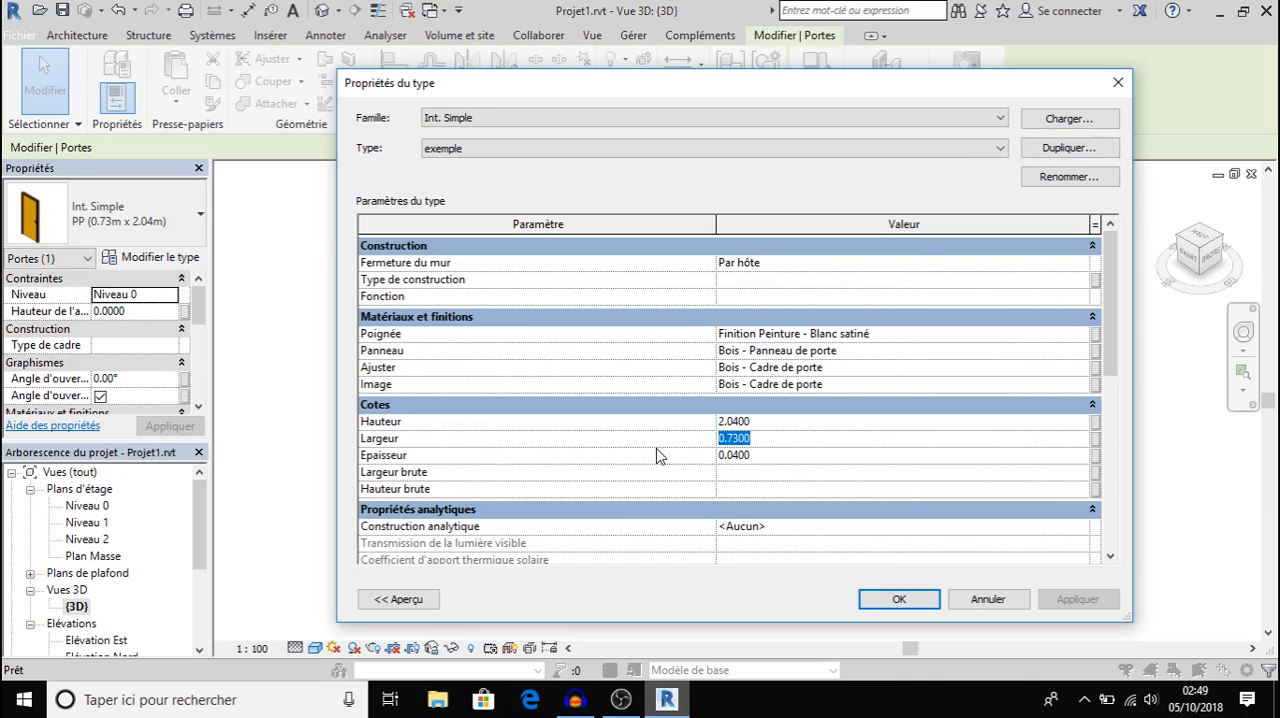
{"action": "type", "text": "&"}
{"action": "key", "text": "BackSpace"}
{"action": "type", "text": "1"}
{"action": "left_click", "coordinate": [912, 601]}
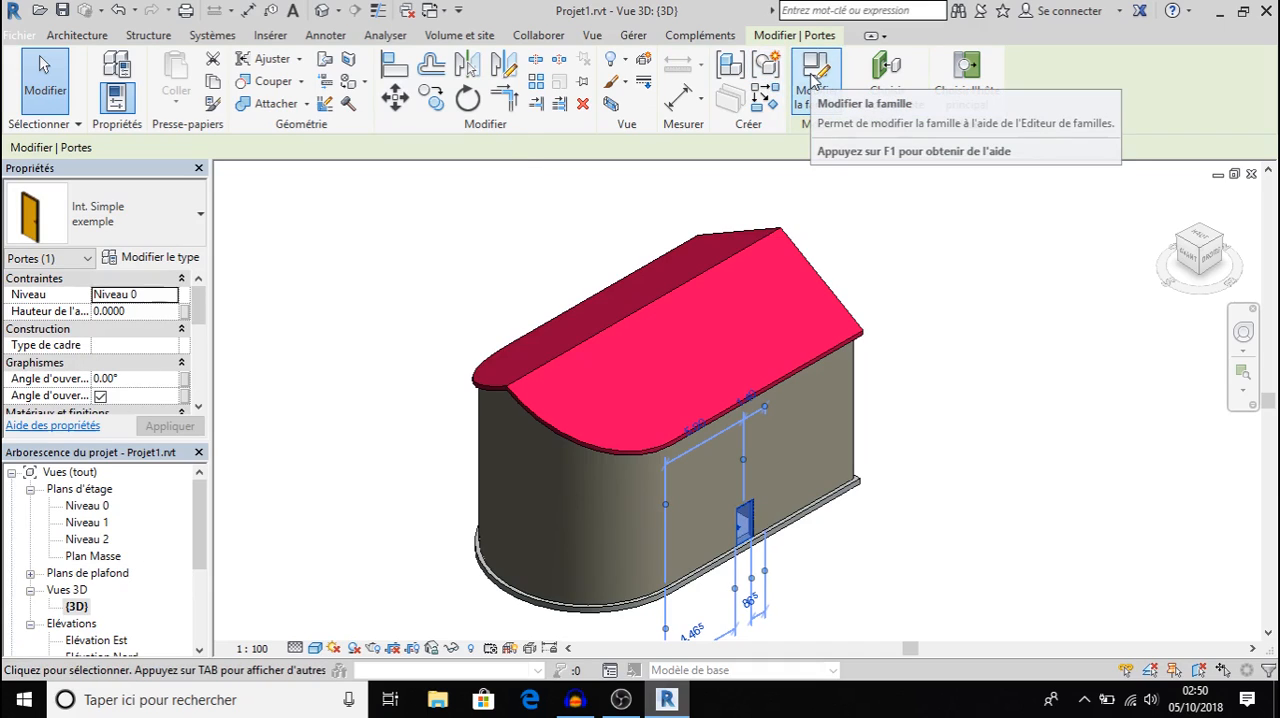
{"action": "left_click", "coordinate": [324, 312]}
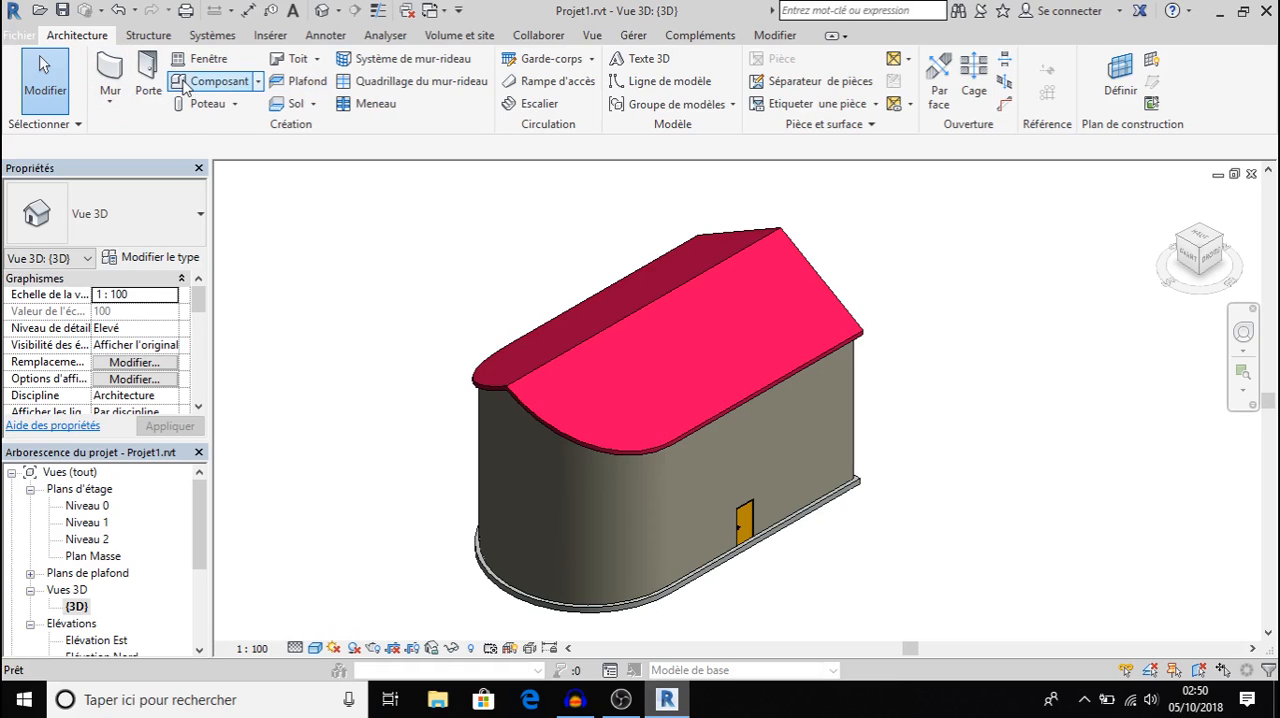
Load the door family Ouverture en trapèze.rfa from the Portes > Ouvertures libres folder of the France library.
{"action": "left_click", "coordinate": [150, 78]}
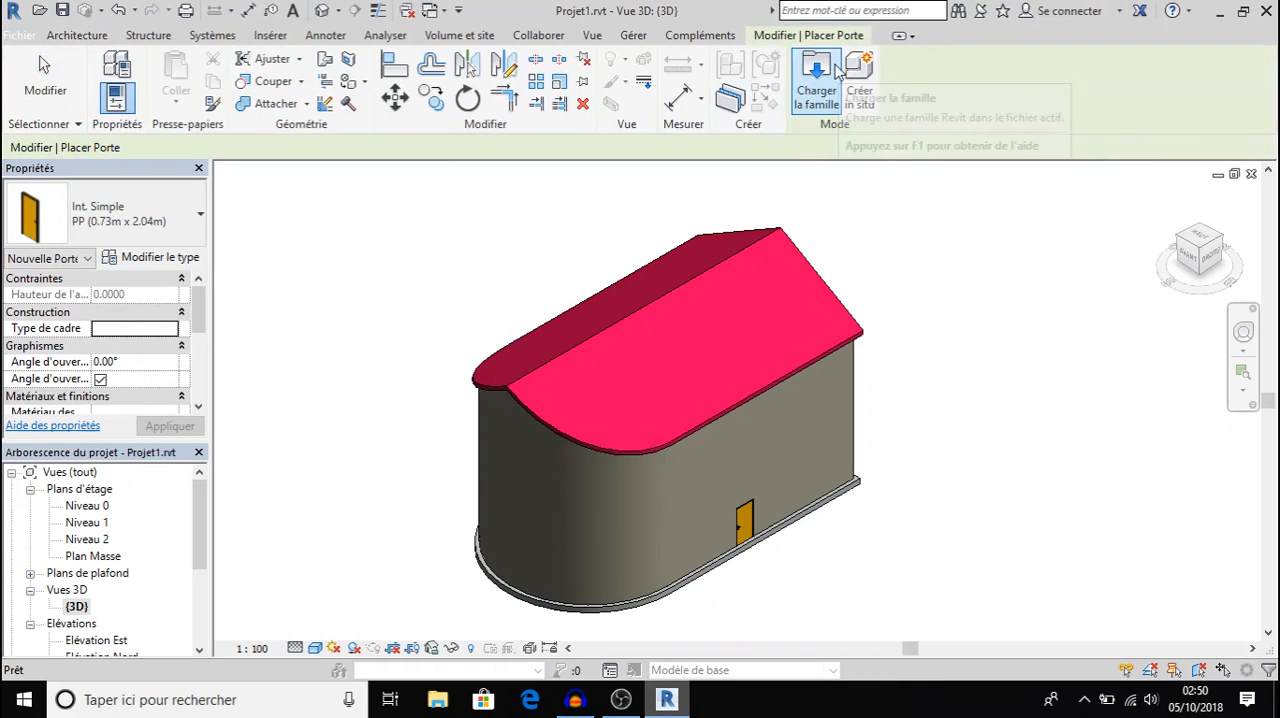
{"action": "left_click", "coordinate": [817, 72]}
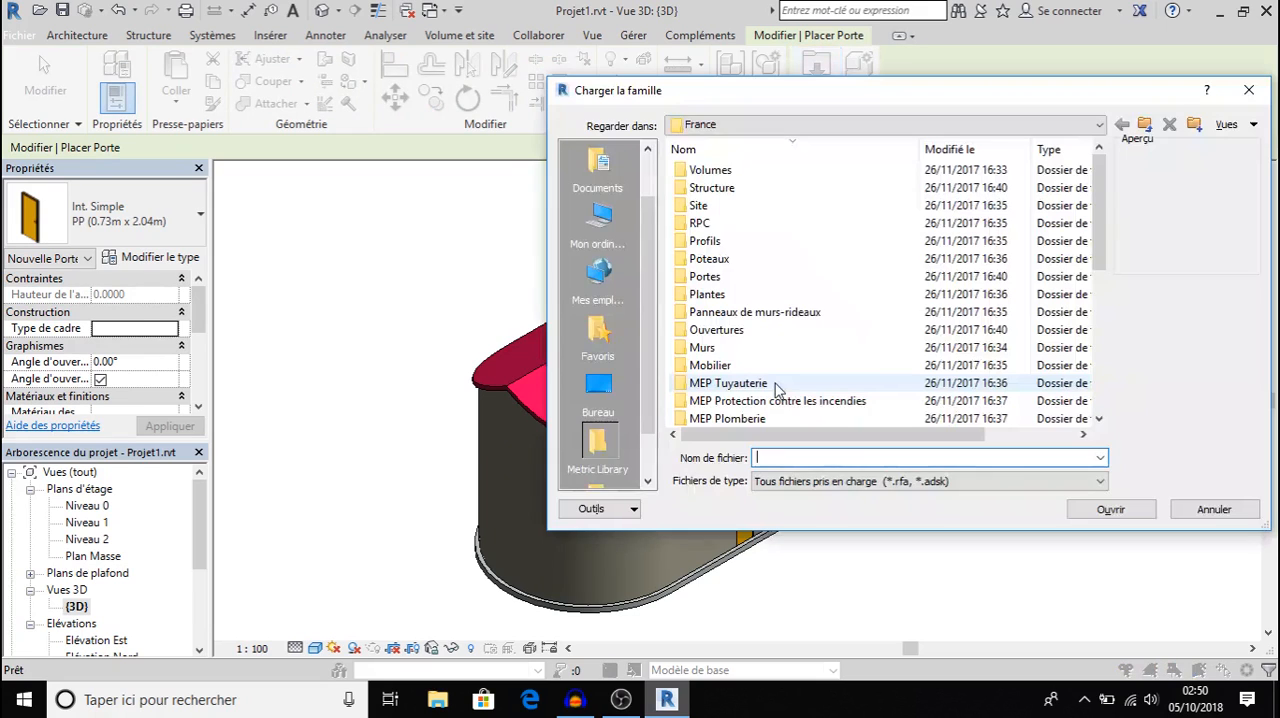
{"action": "double_click", "coordinate": [705, 277]}
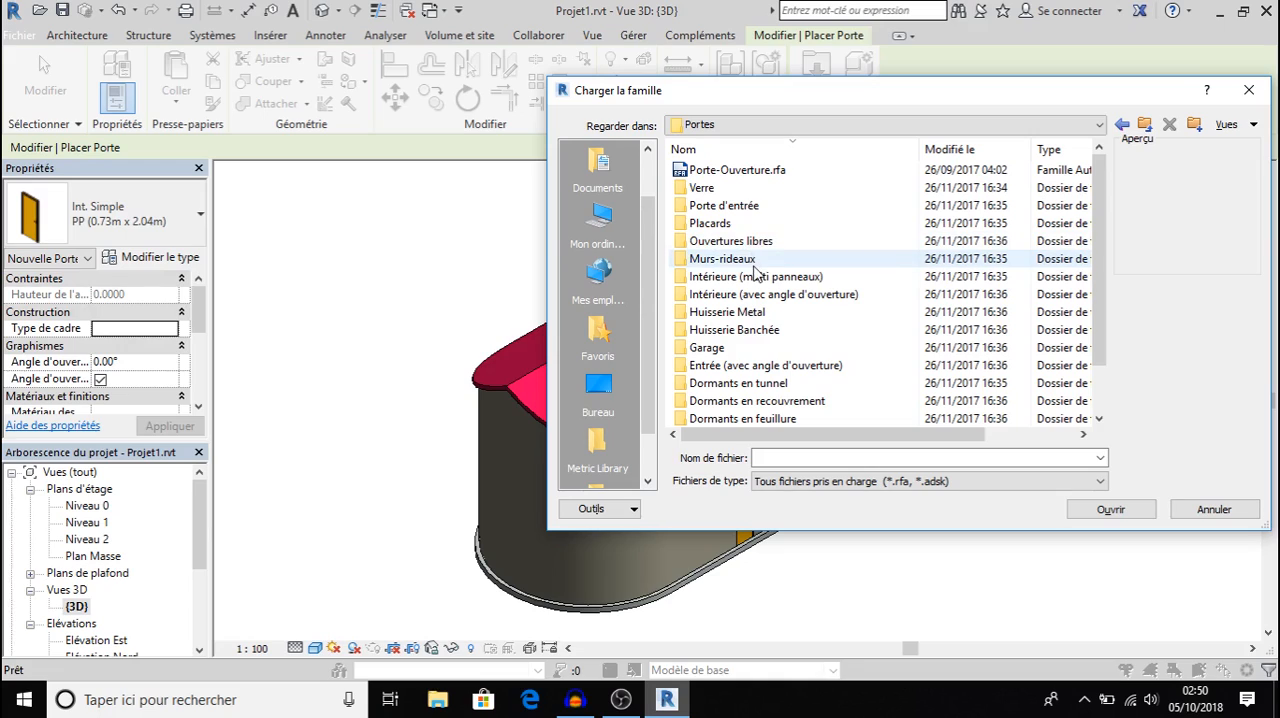
{"action": "double_click", "coordinate": [748, 248]}
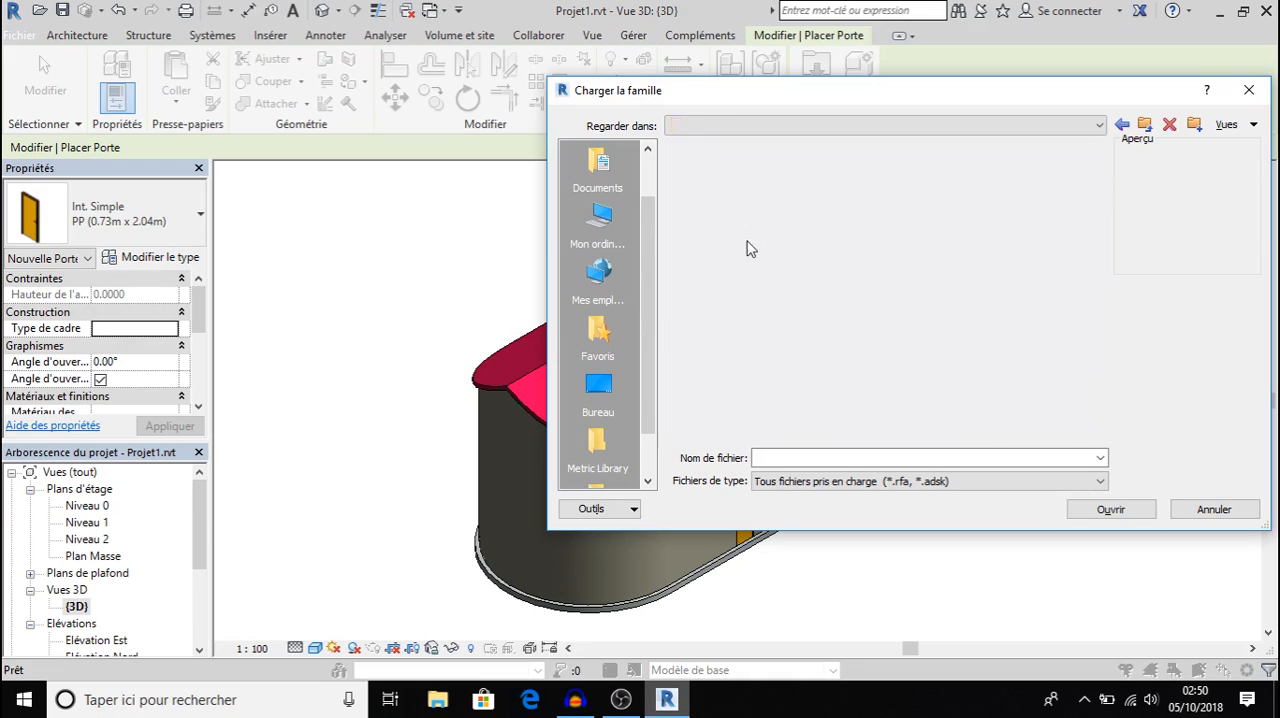
{"action": "key", "text": "Down"}
{"action": "key", "text": "Down"}
{"action": "key", "text": "Down"}
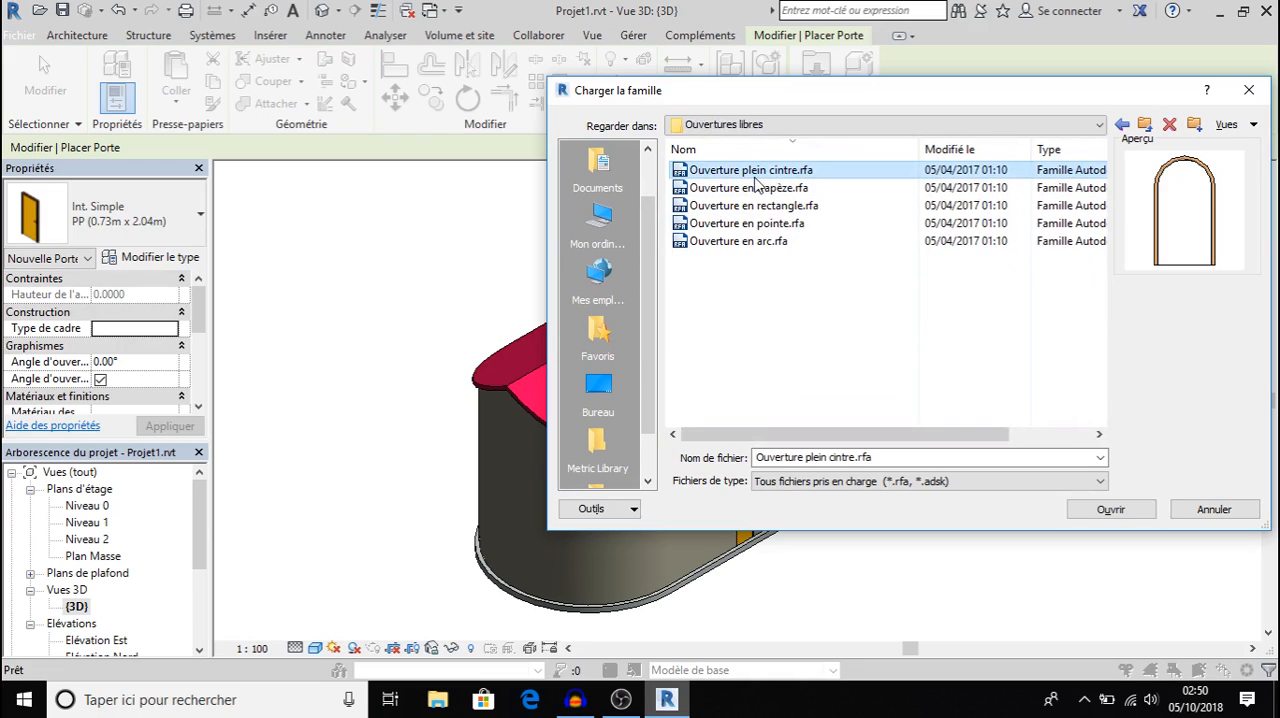
{"action": "left_click", "coordinate": [755, 222]}
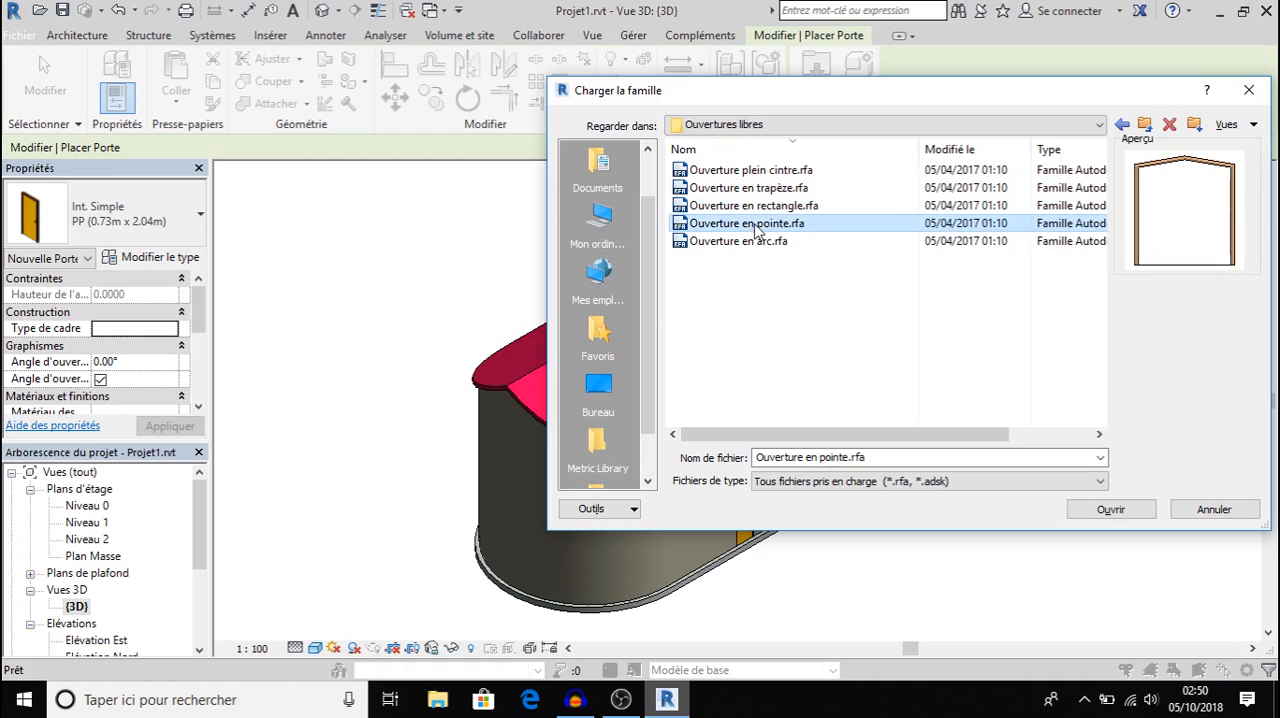
{"action": "left_click", "coordinate": [763, 210]}
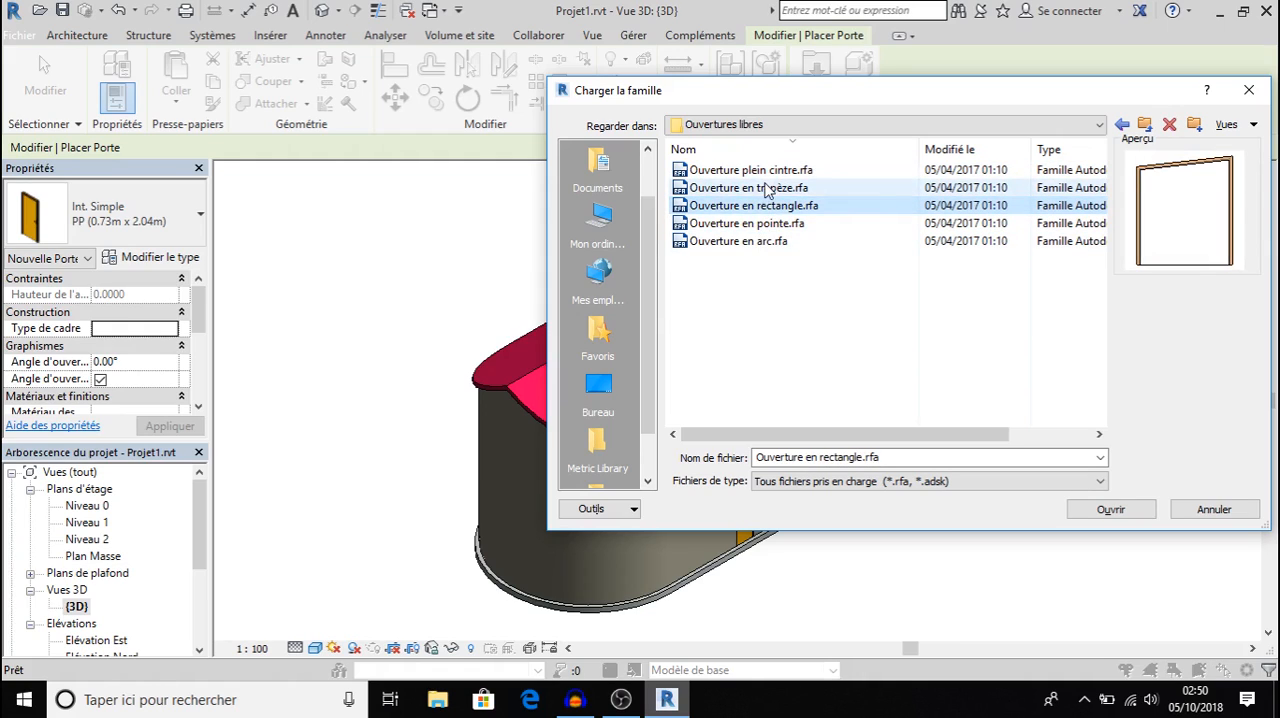
{"action": "left_click", "coordinate": [766, 187]}
{"action": "left_click", "coordinate": [1112, 510]}
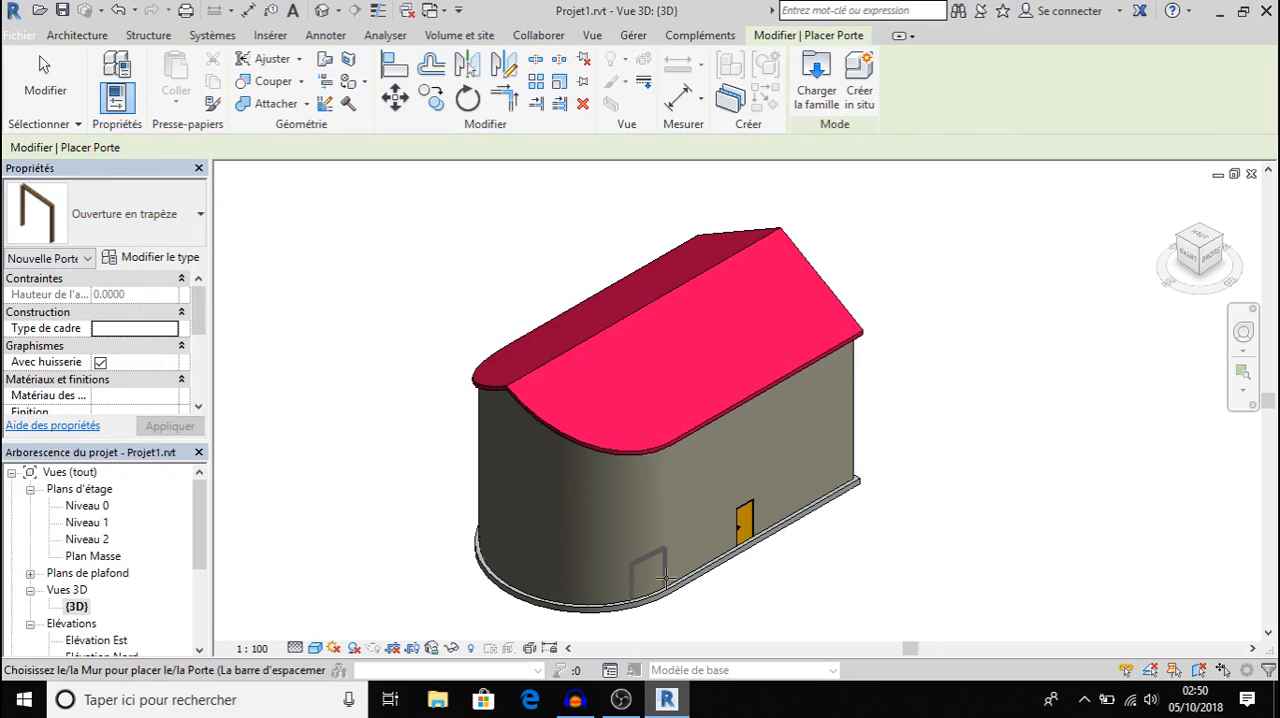
Place the Ouverture en trapèze opening beside the door, about 3.70 m from the straight wall's end, and view it from the Droite side.
{"action": "left_click", "coordinate": [777, 510]}
{"action": "left_click", "coordinate": [776, 508]}
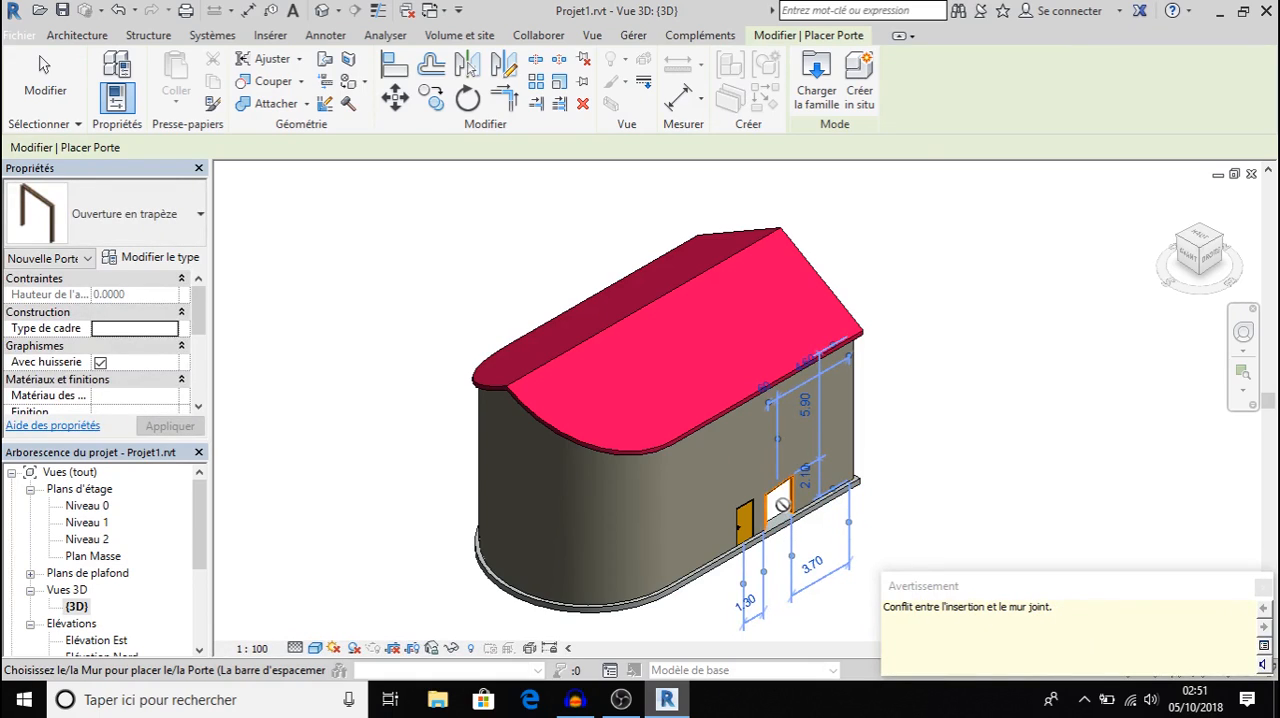
{"action": "left_click", "coordinate": [1208, 261]}
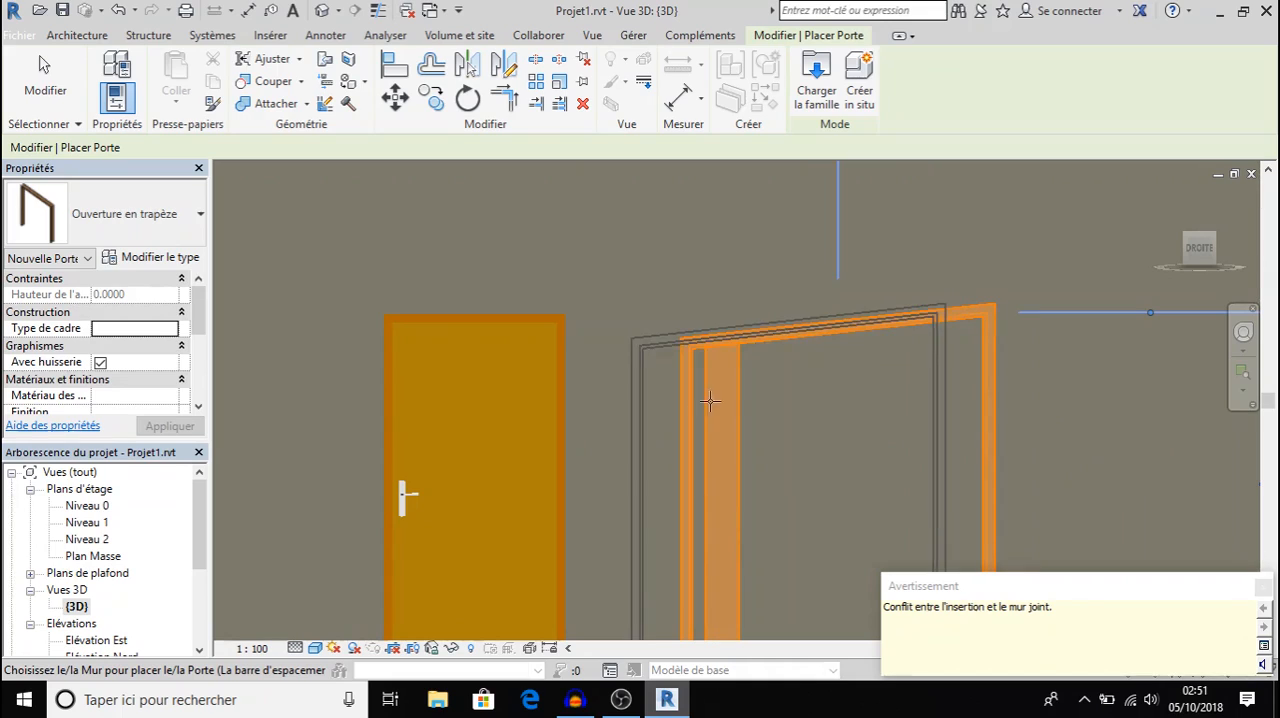
{"action": "scroll", "coordinate": [732, 394], "scroll_direction": "down", "scroll_amount": 4}
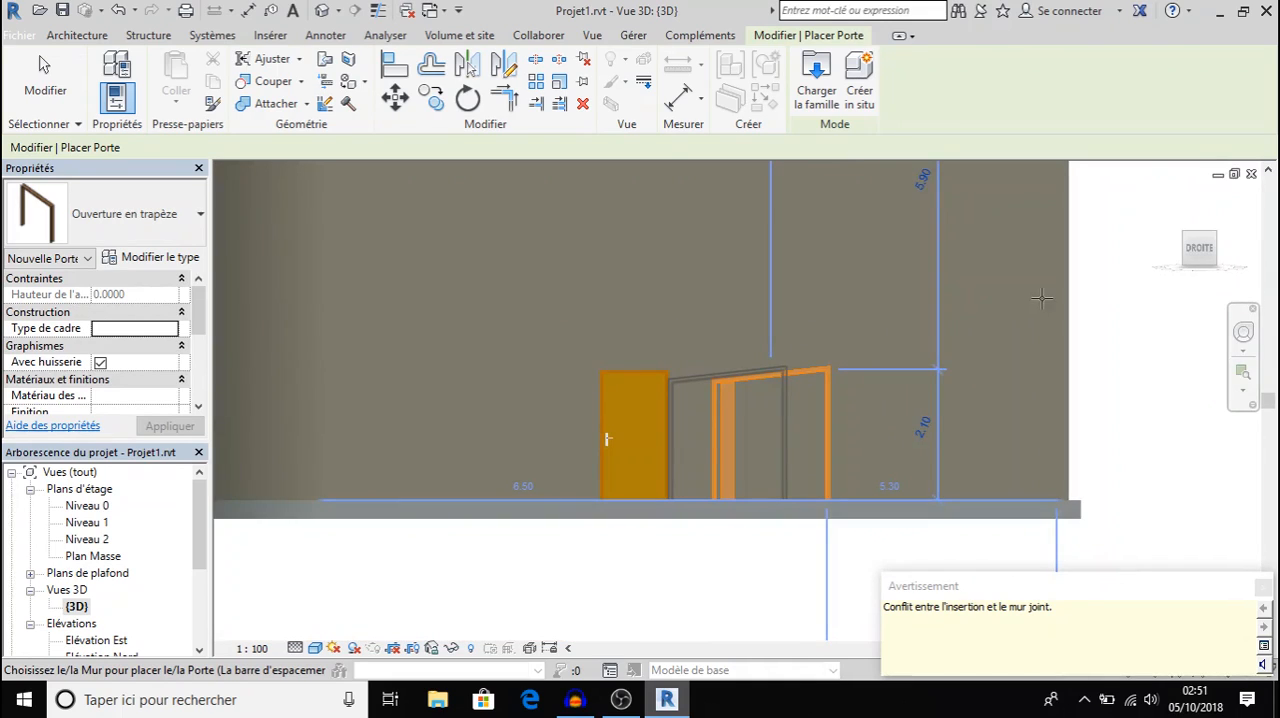
{"action": "scroll", "coordinate": [740, 392], "scroll_direction": "down", "scroll_amount": 3}
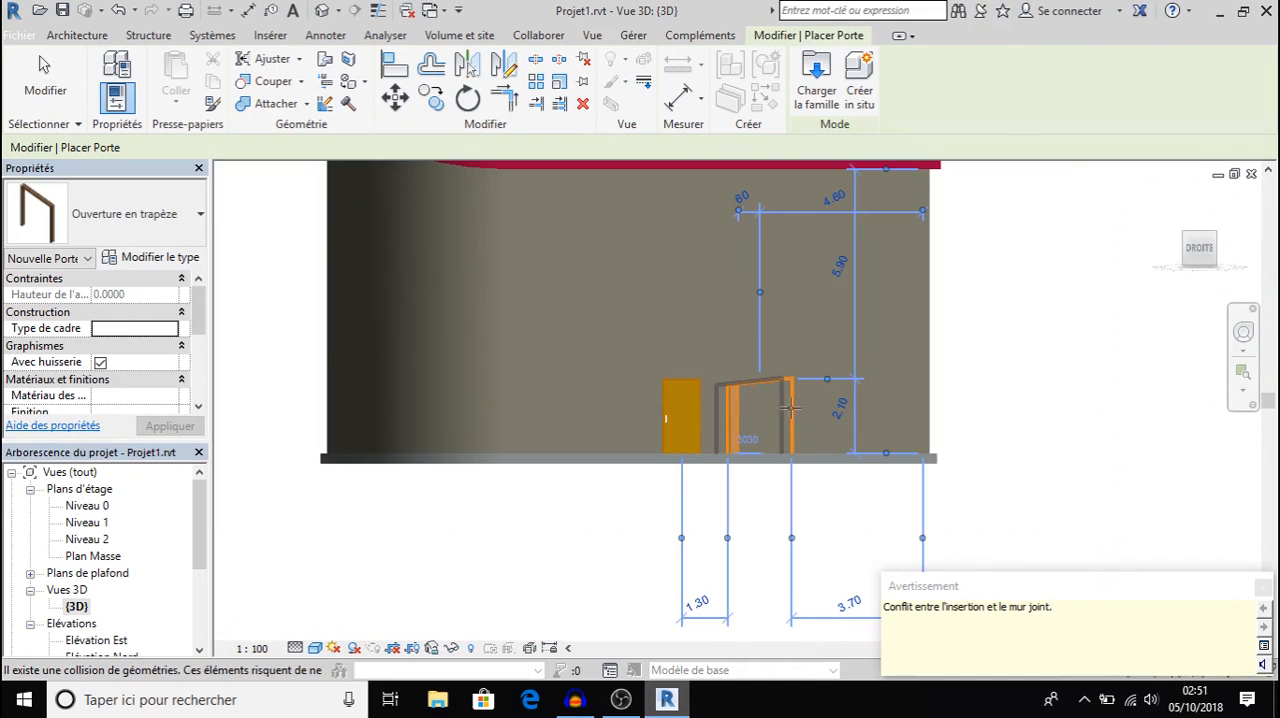
{"action": "left_click", "coordinate": [737, 437]}
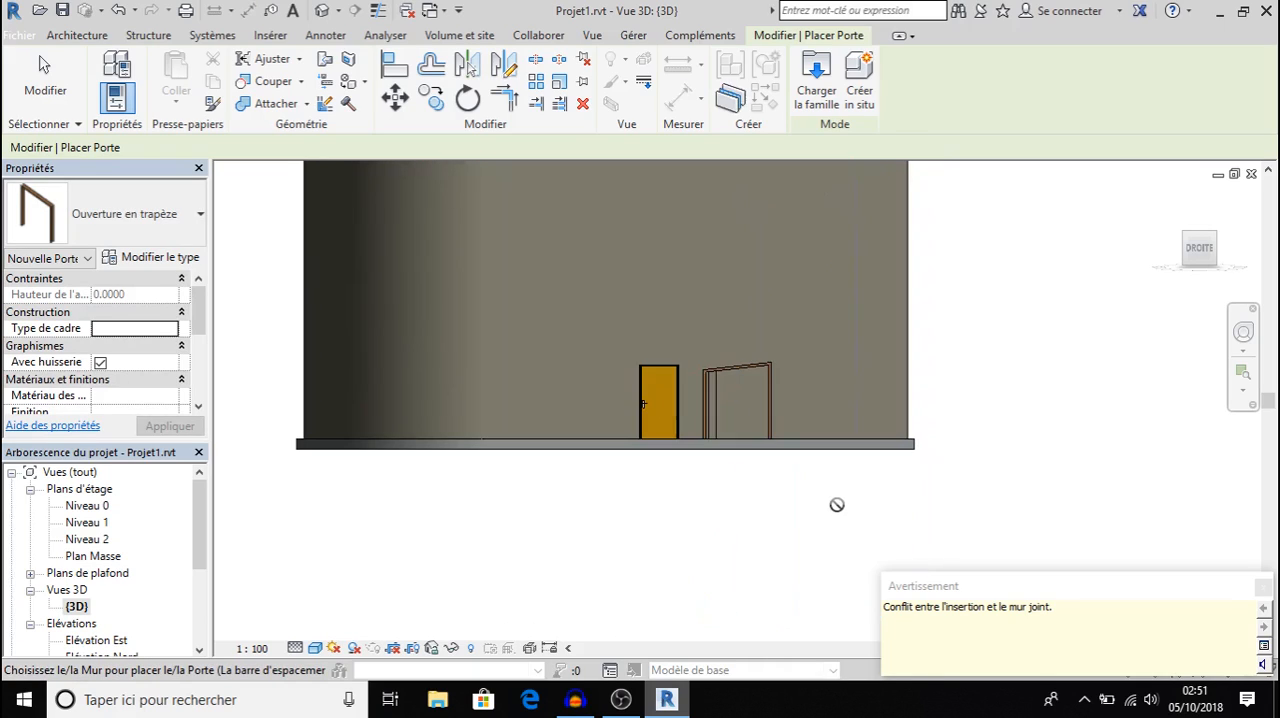
In the Niveau 0 floor plan, flip the exemple door's hand and facing so it swings into the room from its opposite jamb.
{"action": "scroll", "coordinate": [660, 460], "scroll_direction": "down", "scroll_amount": 4}
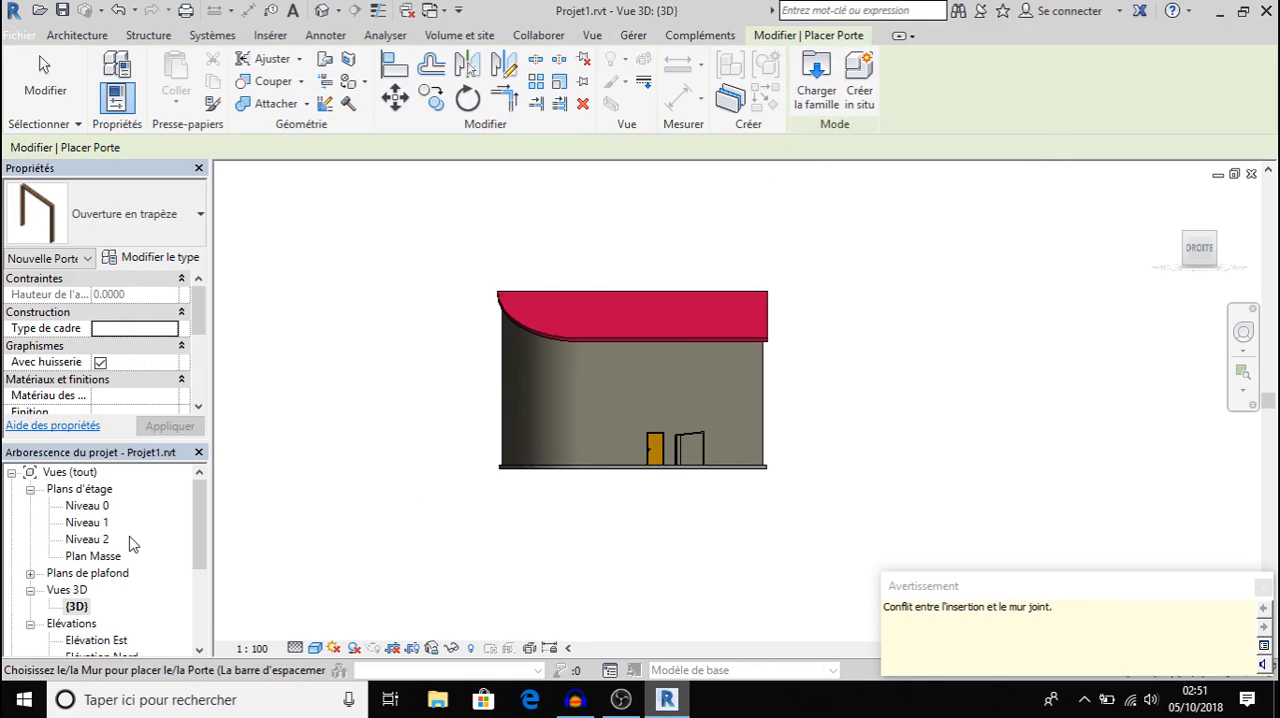
{"action": "double_click", "coordinate": [90, 506]}
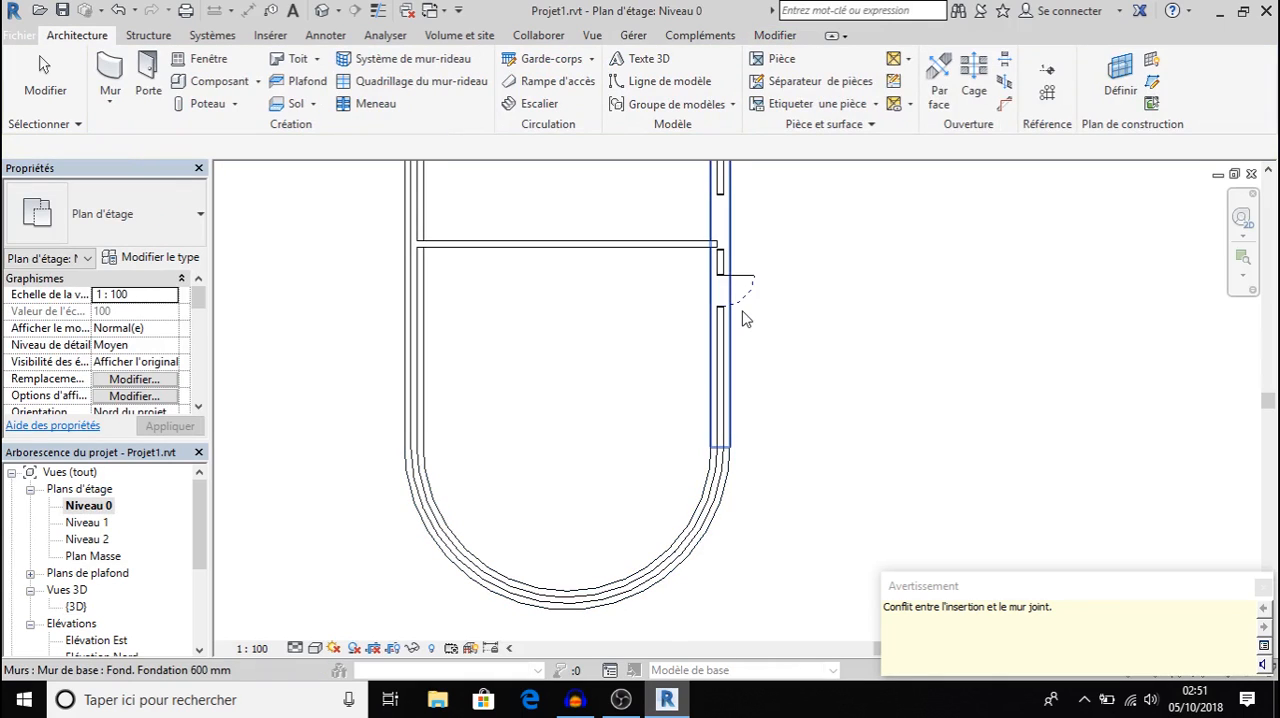
{"action": "scroll", "coordinate": [743, 318], "scroll_direction": "up", "scroll_amount": 3}
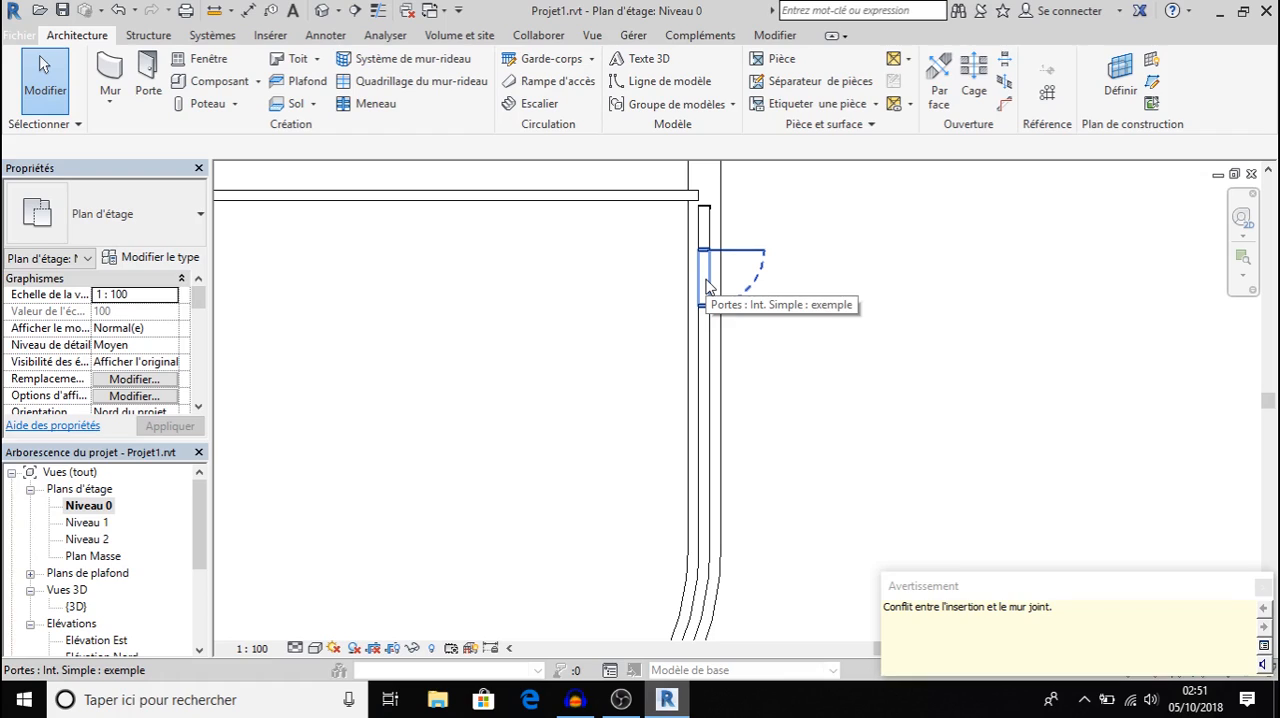
{"action": "left_click", "coordinate": [706, 285]}
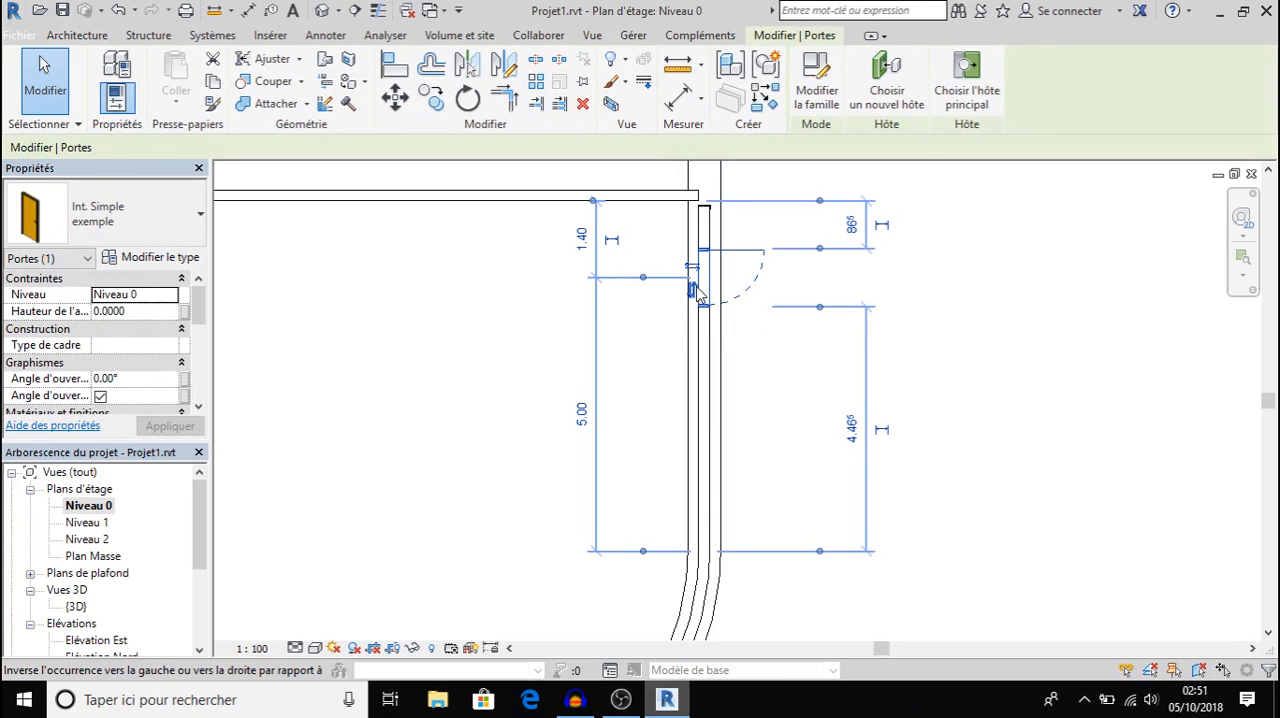
{"action": "left_click", "coordinate": [694, 289]}
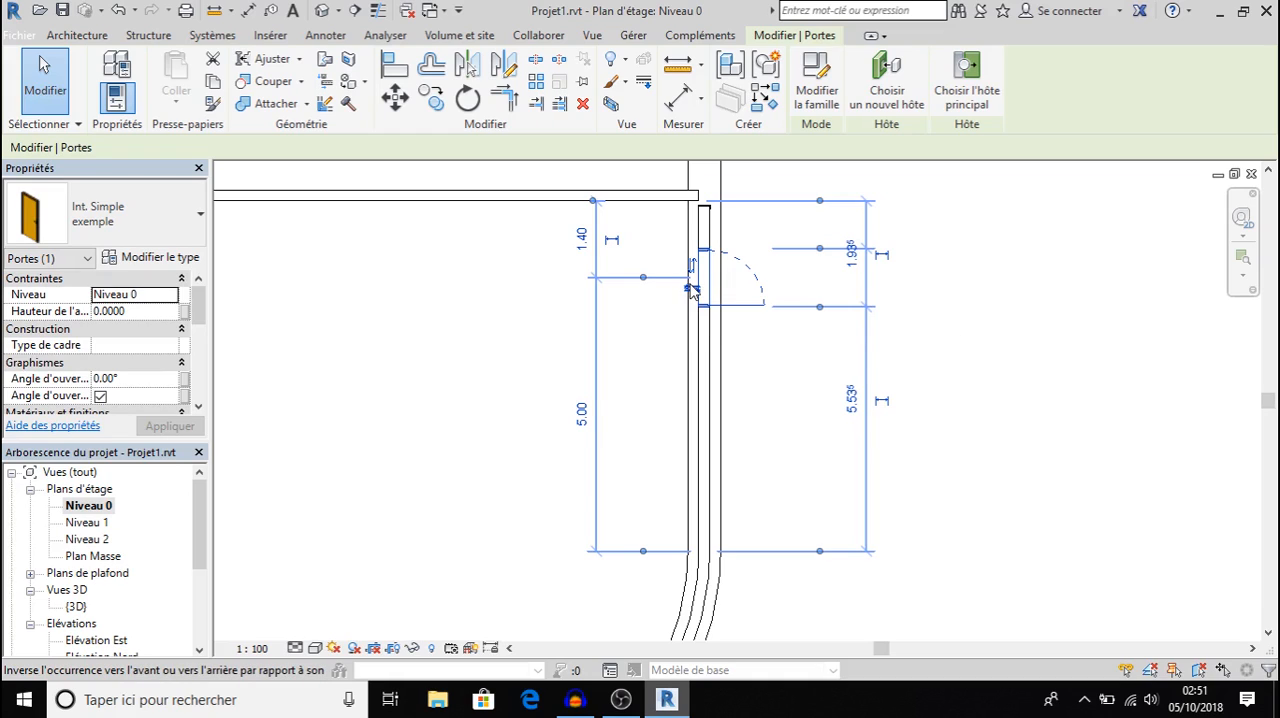
{"action": "left_click", "coordinate": [690, 289]}
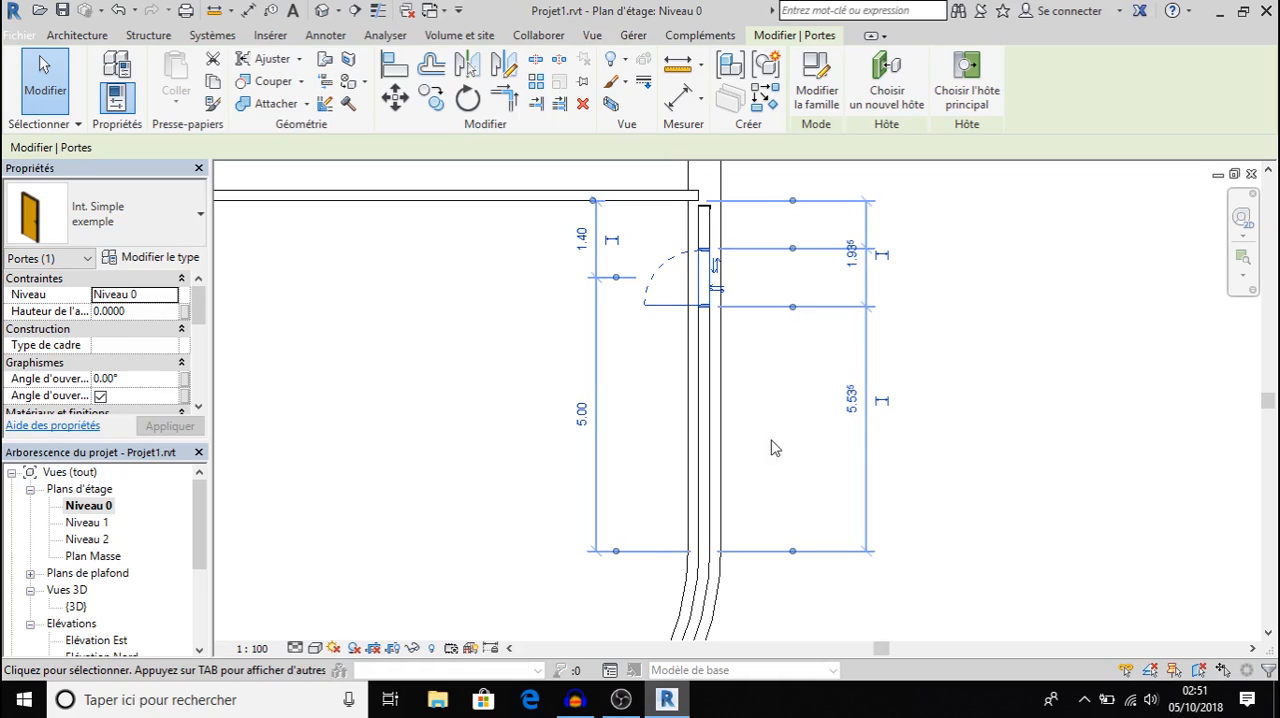
{"action": "left_click", "coordinate": [632, 450]}
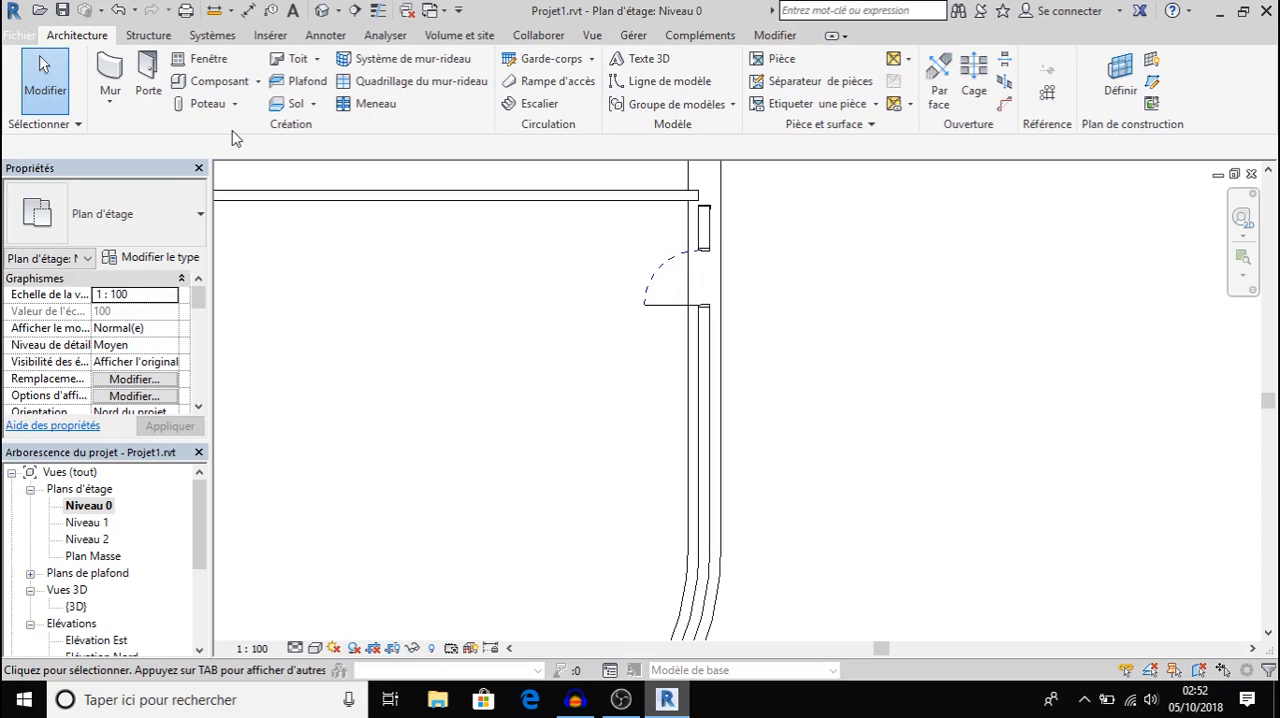
Place a 1 Vantail - Droit window, type 0.60 m x 0.95 m - Appui en aluminium, 2.50 m from the door's centre in the same wall.
{"action": "left_click", "coordinate": [208, 60]}
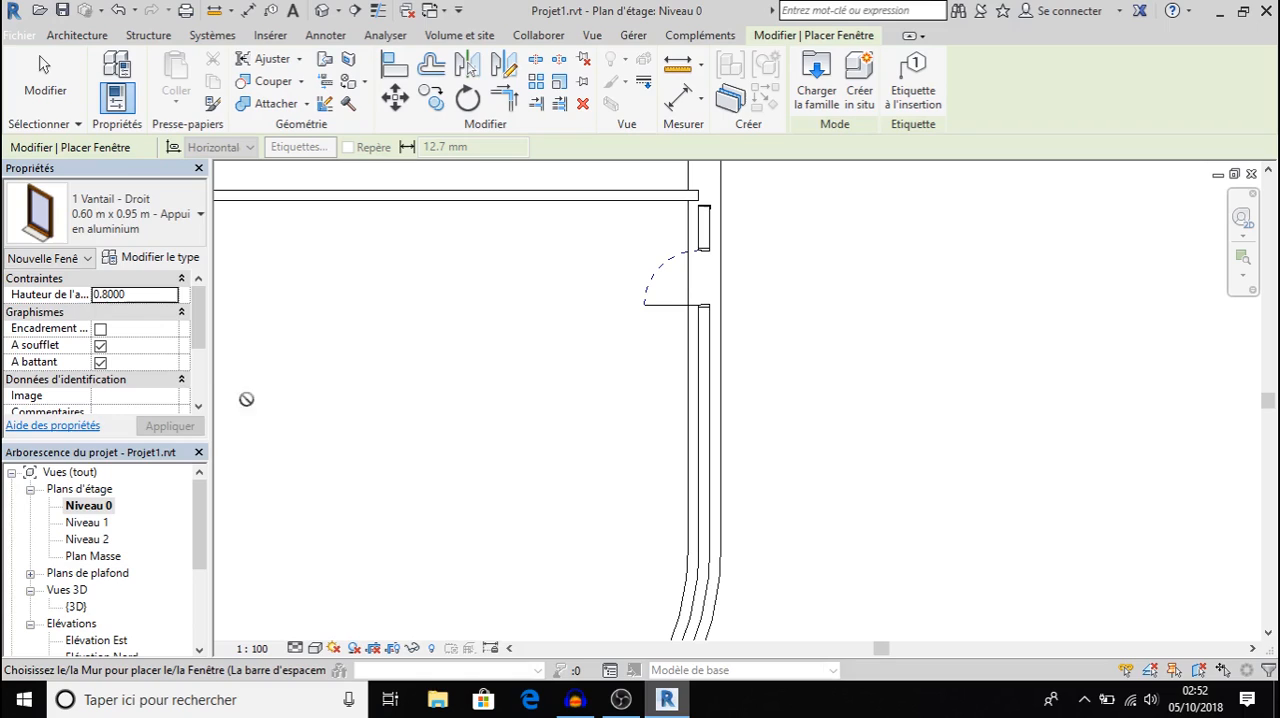
{"action": "left_click", "coordinate": [120, 232]}
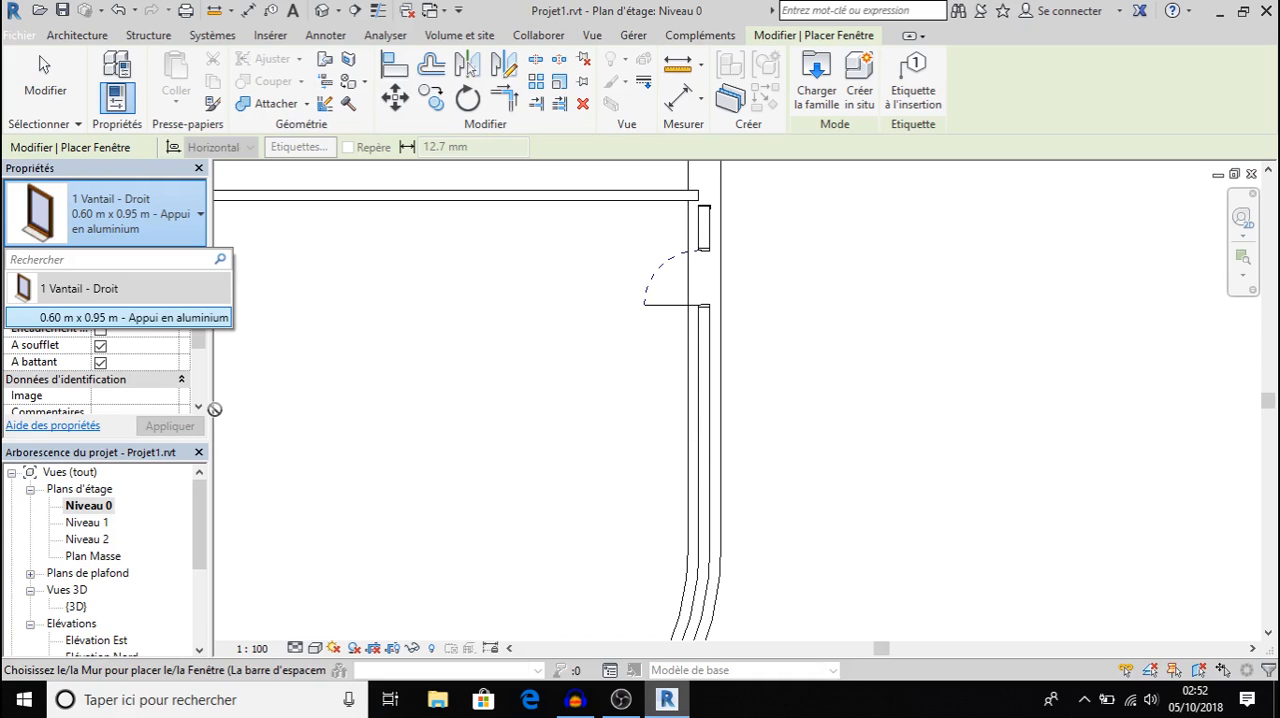
{"action": "left_click", "coordinate": [113, 318]}
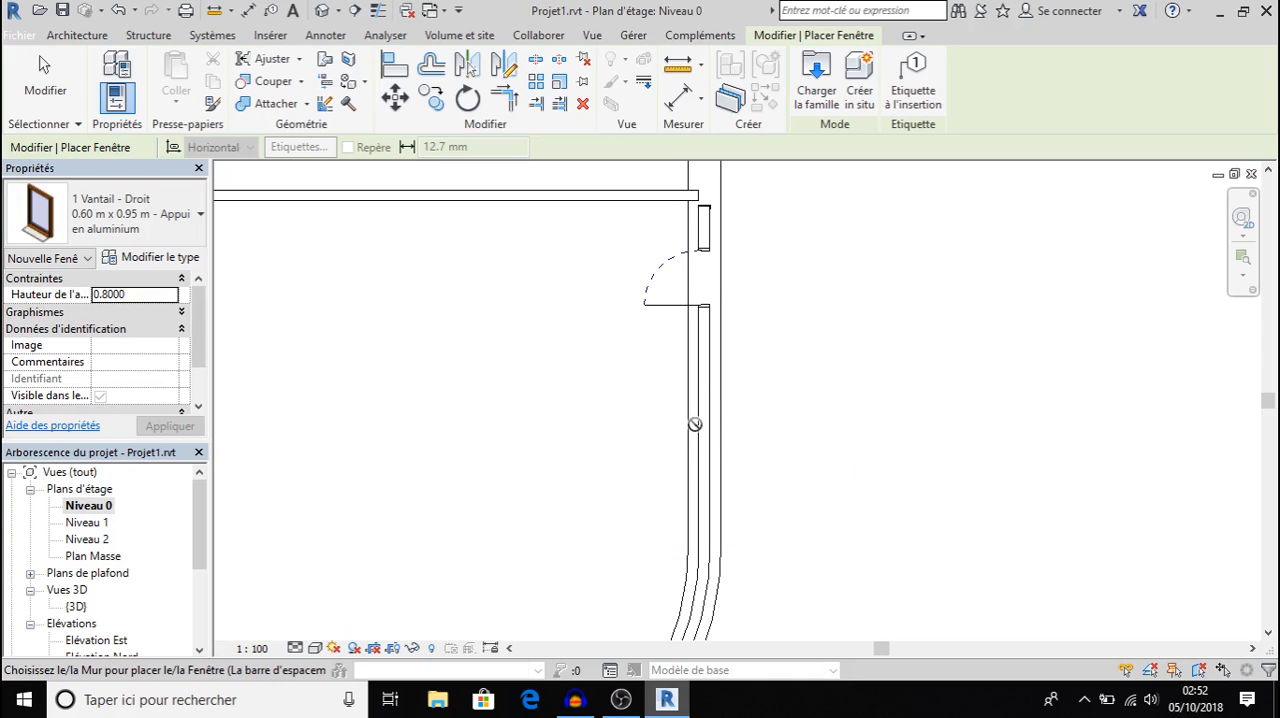
{"action": "left_click", "coordinate": [703, 416]}
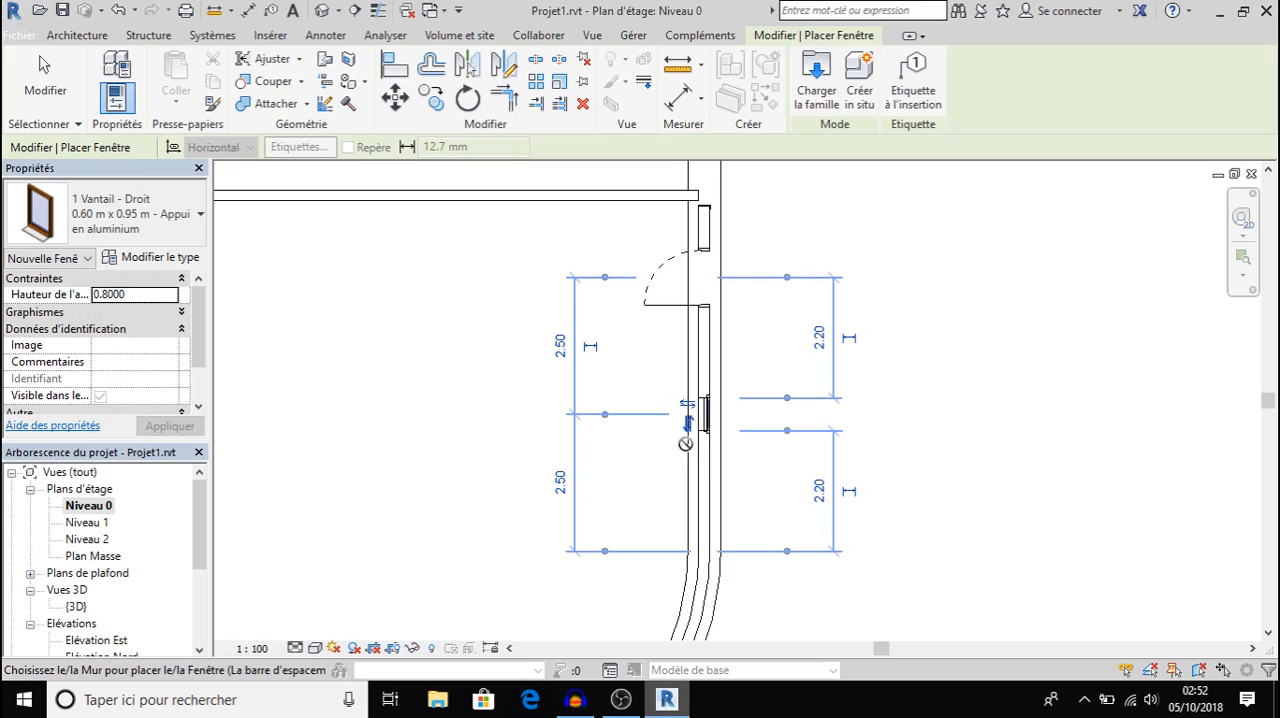
{"action": "left_click", "coordinate": [700, 440]}
Try to load Avec panneau latéral.rfa from the Portes > Porte d'entrée folder of the France library.
{"action": "left_click", "coordinate": [816, 72]}
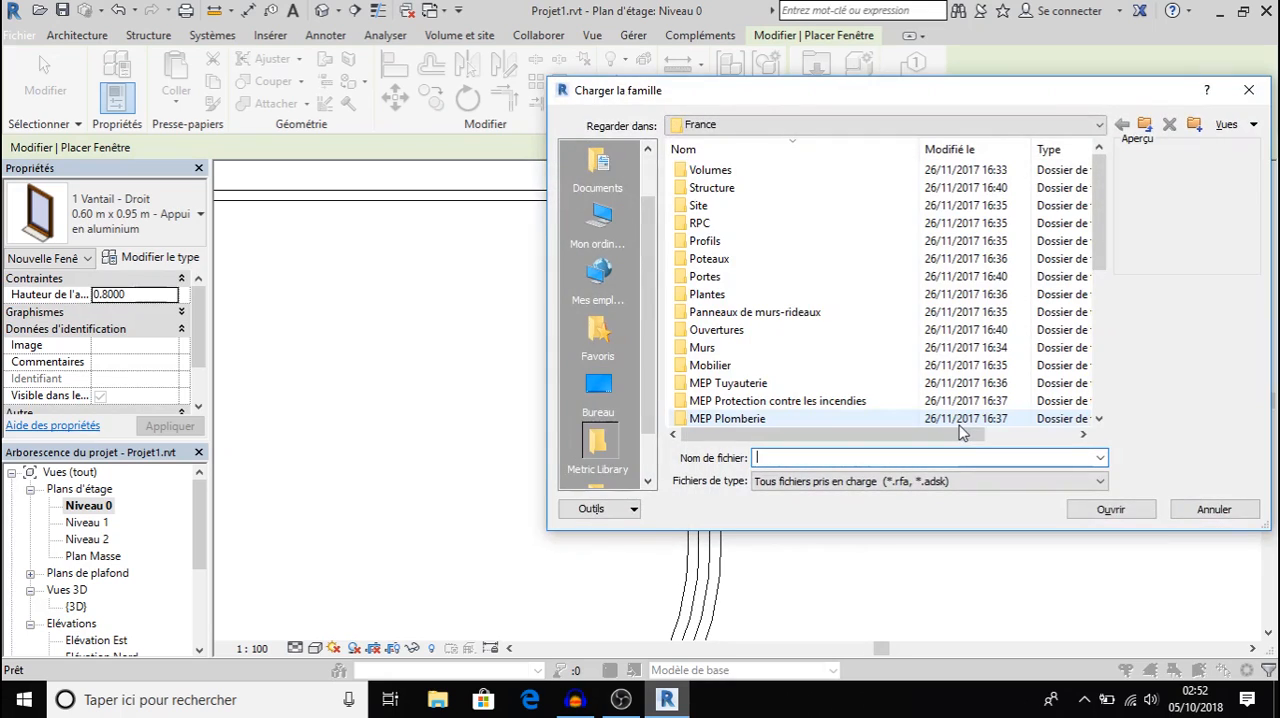
{"action": "double_click", "coordinate": [712, 277]}
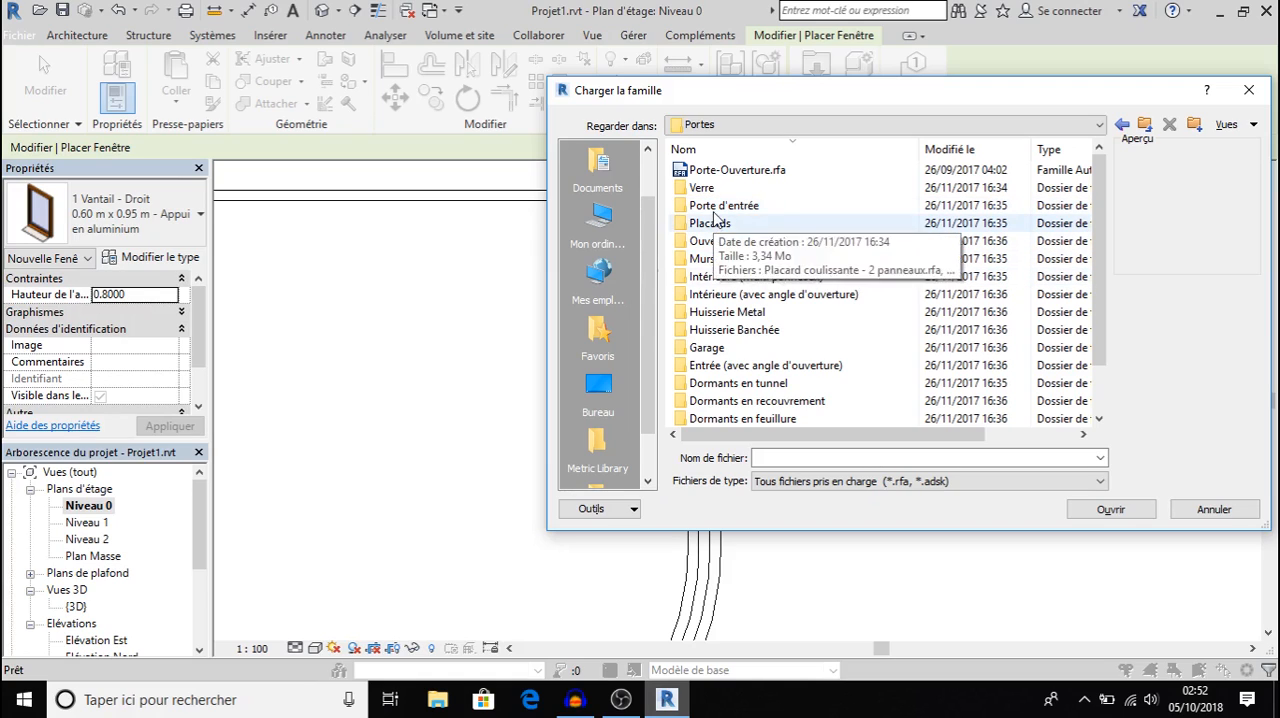
{"action": "double_click", "coordinate": [716, 210]}
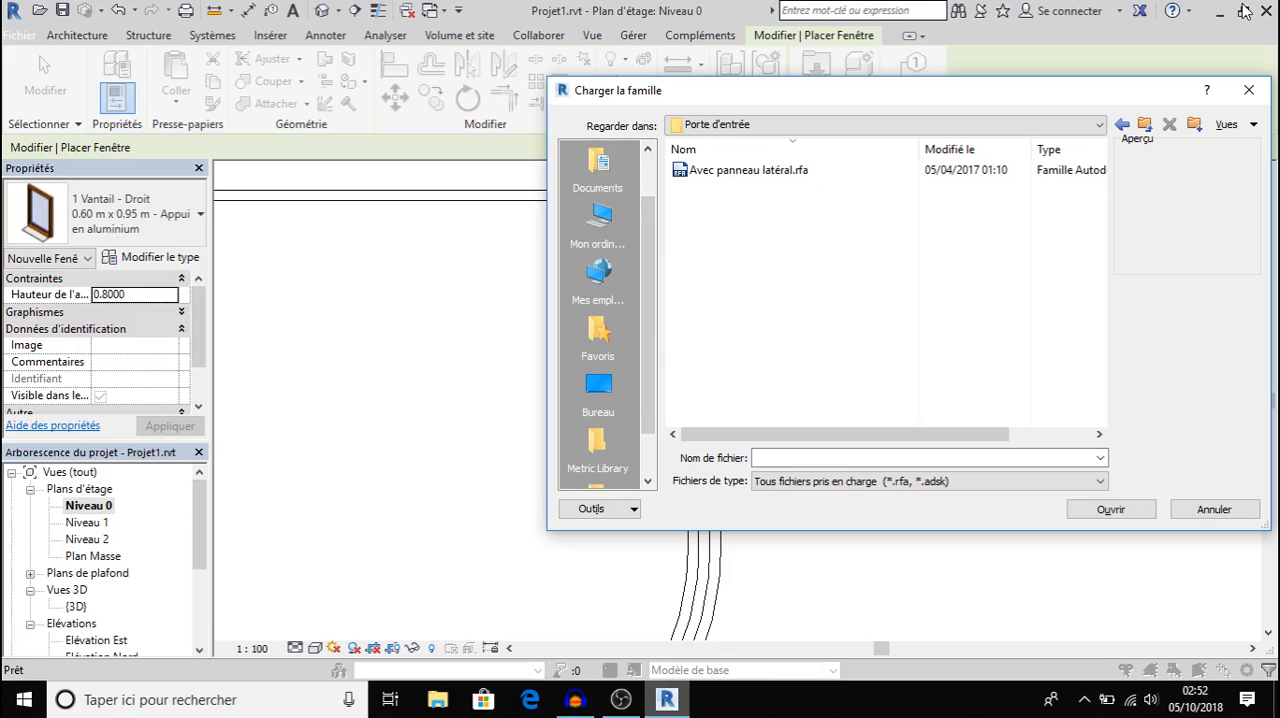
{"action": "double_click", "coordinate": [800, 174]}
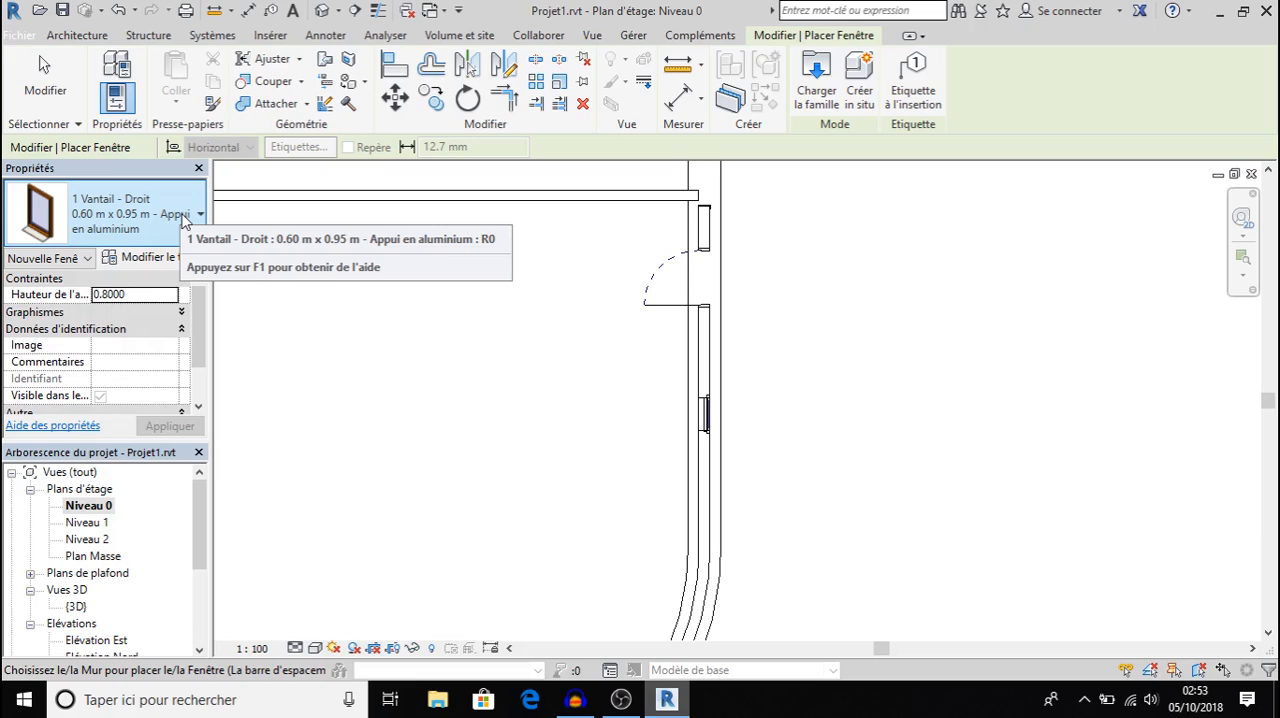
Start placing a component and look through the component types already loaded in the project.
{"action": "left_click", "coordinate": [98, 36]}
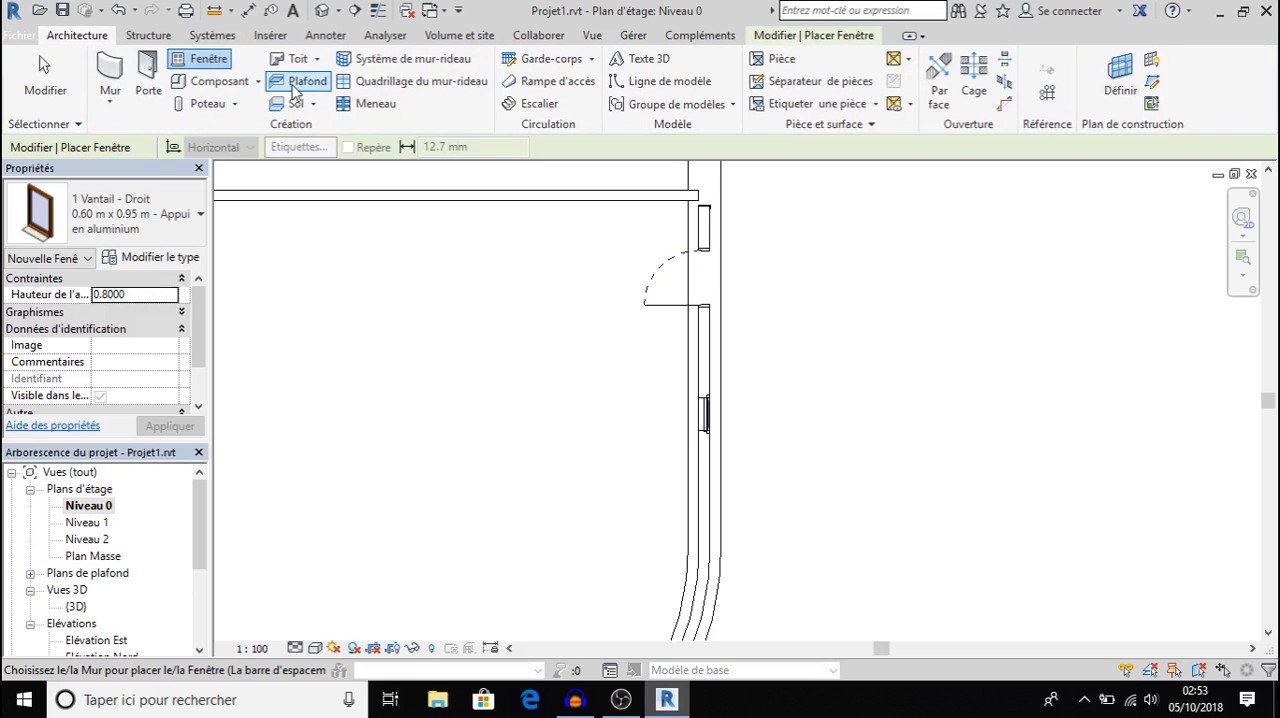
{"action": "left_click", "coordinate": [237, 88]}
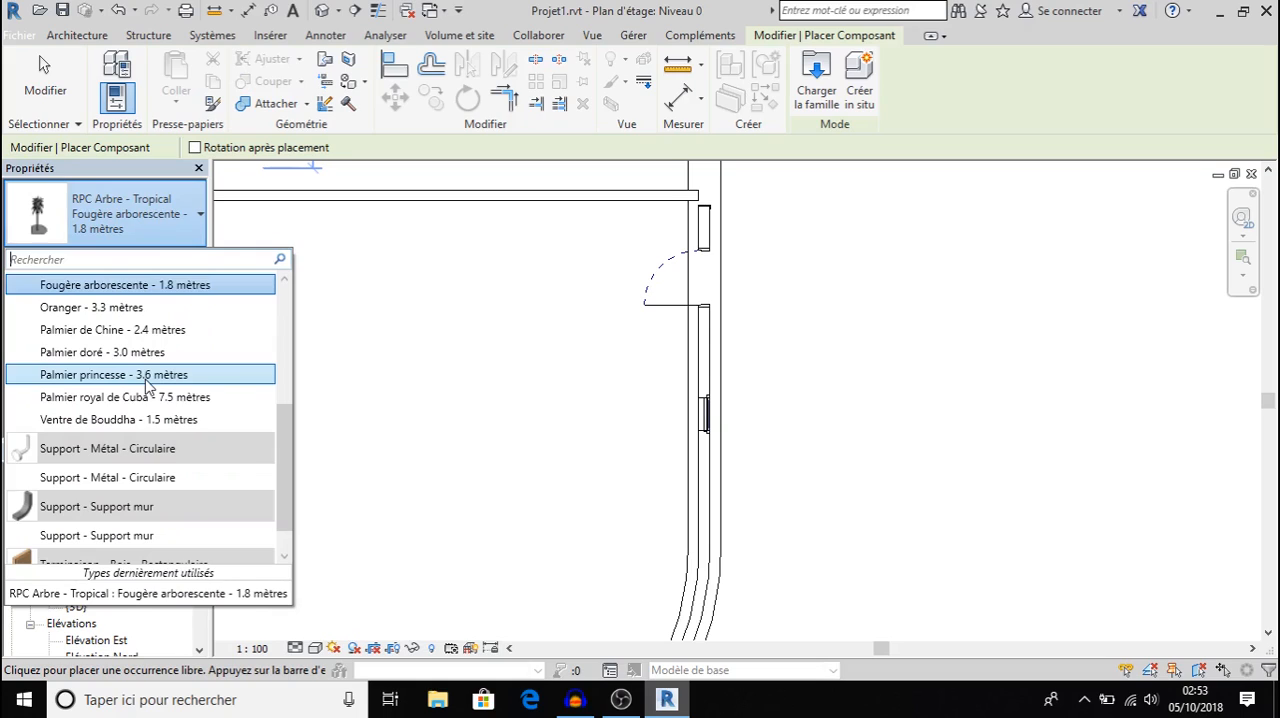
{"action": "scroll", "coordinate": [147, 385], "scroll_direction": "down", "scroll_amount": 1}
{"action": "scroll", "coordinate": [145, 379], "scroll_direction": "up", "scroll_amount": 5}
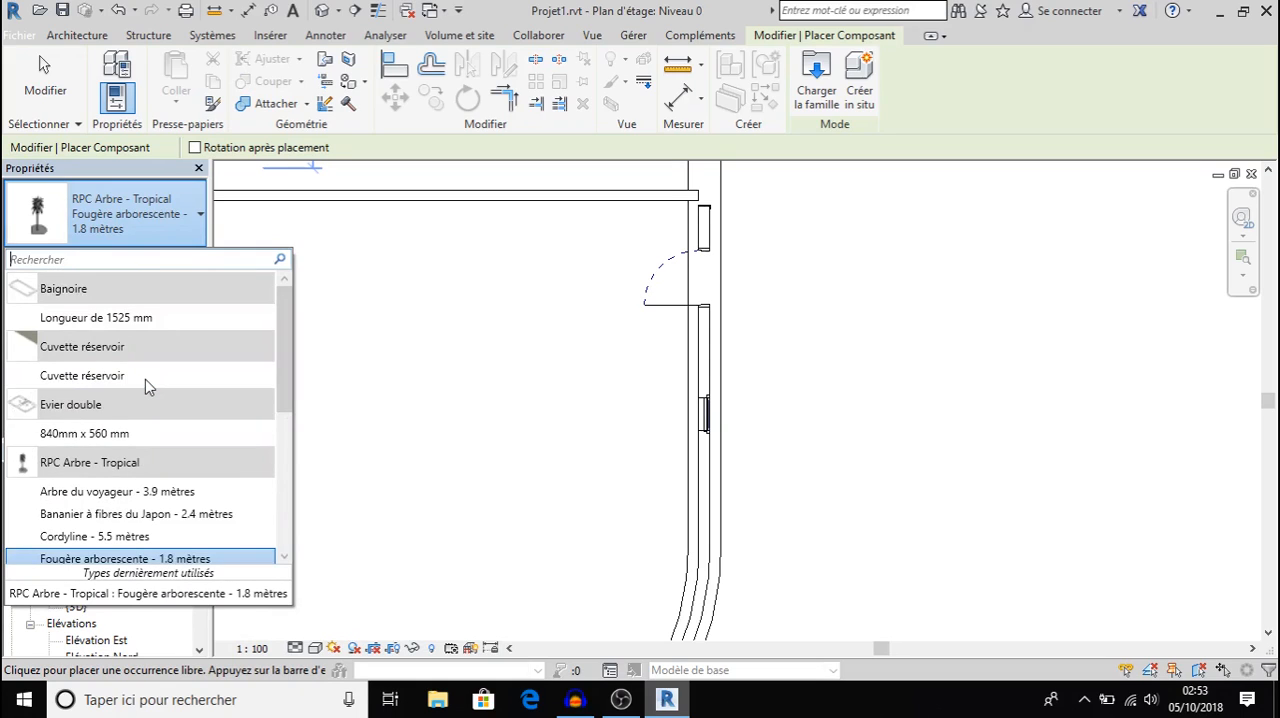
{"action": "mouse_move", "coordinate": [145, 379]}
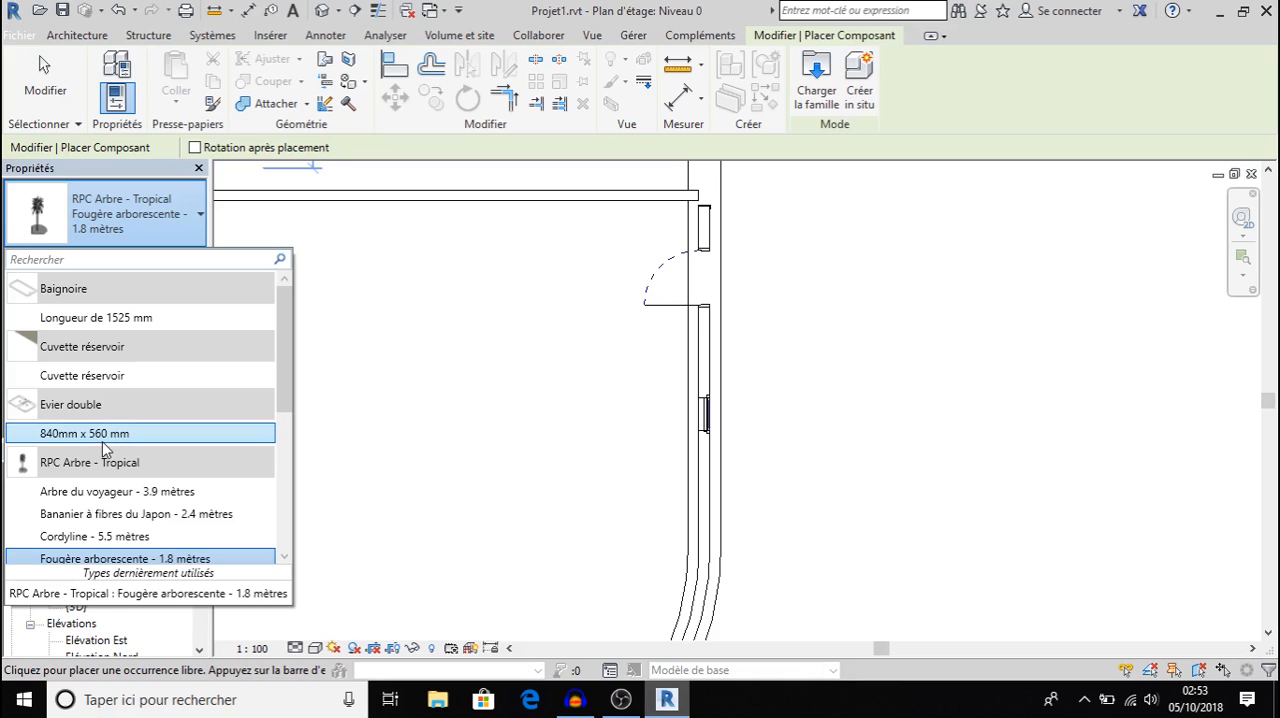
{"action": "scroll", "coordinate": [155, 350], "scroll_direction": "down", "scroll_amount": 5}
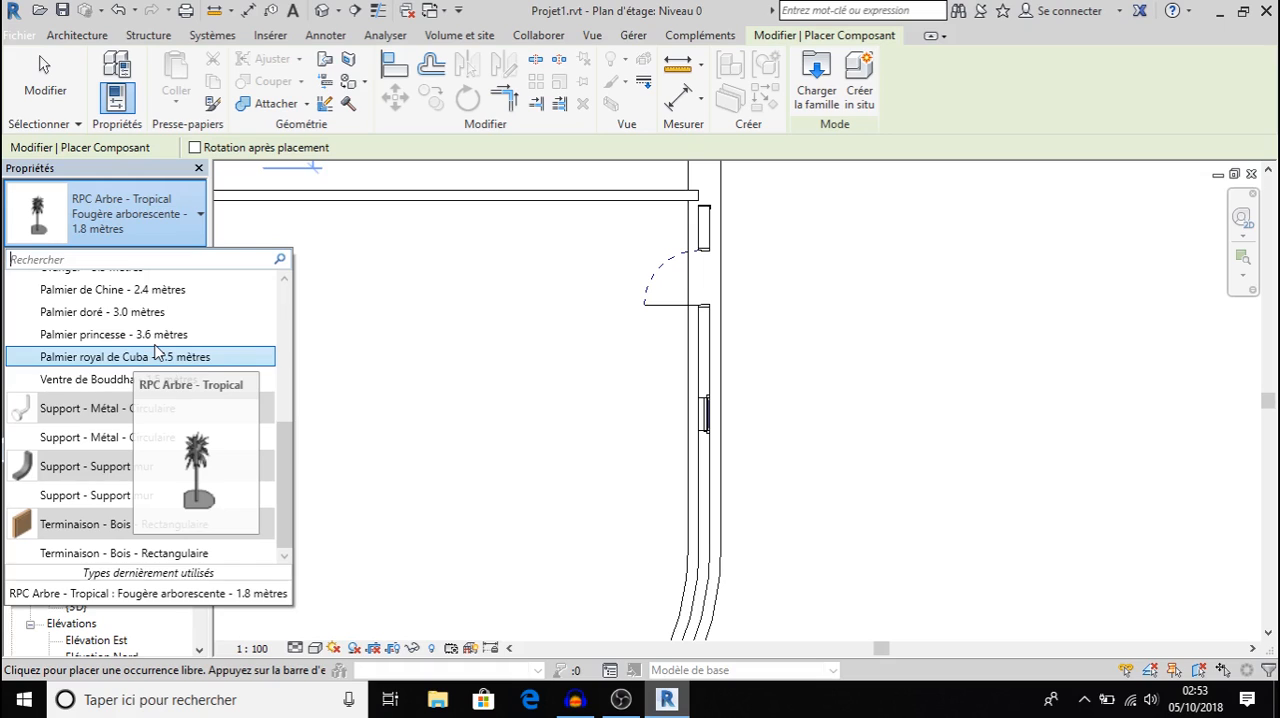
Load the bed family Lit - Type 01.rfa from the Mobilier > Chambre > Adultes - Type 01 folder of the France library.
{"action": "left_click", "coordinate": [820, 78]}
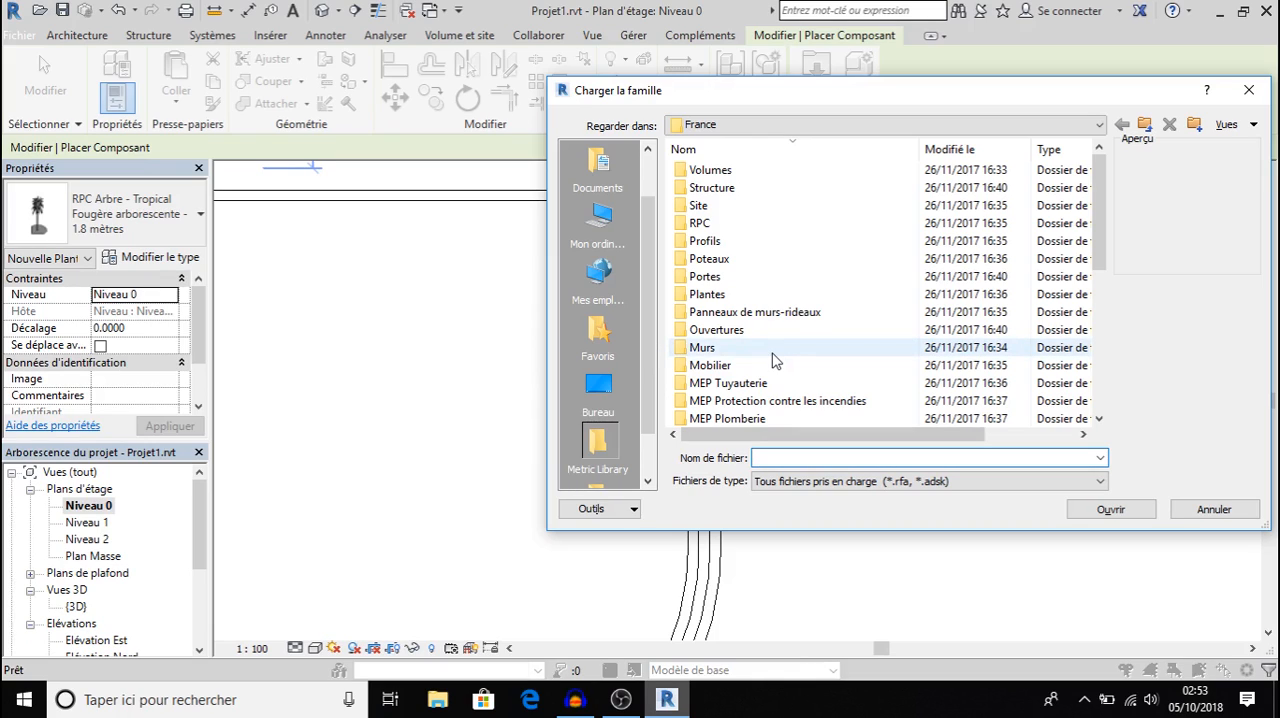
{"action": "left_click", "coordinate": [721, 366]}
{"action": "double_click", "coordinate": [721, 366]}
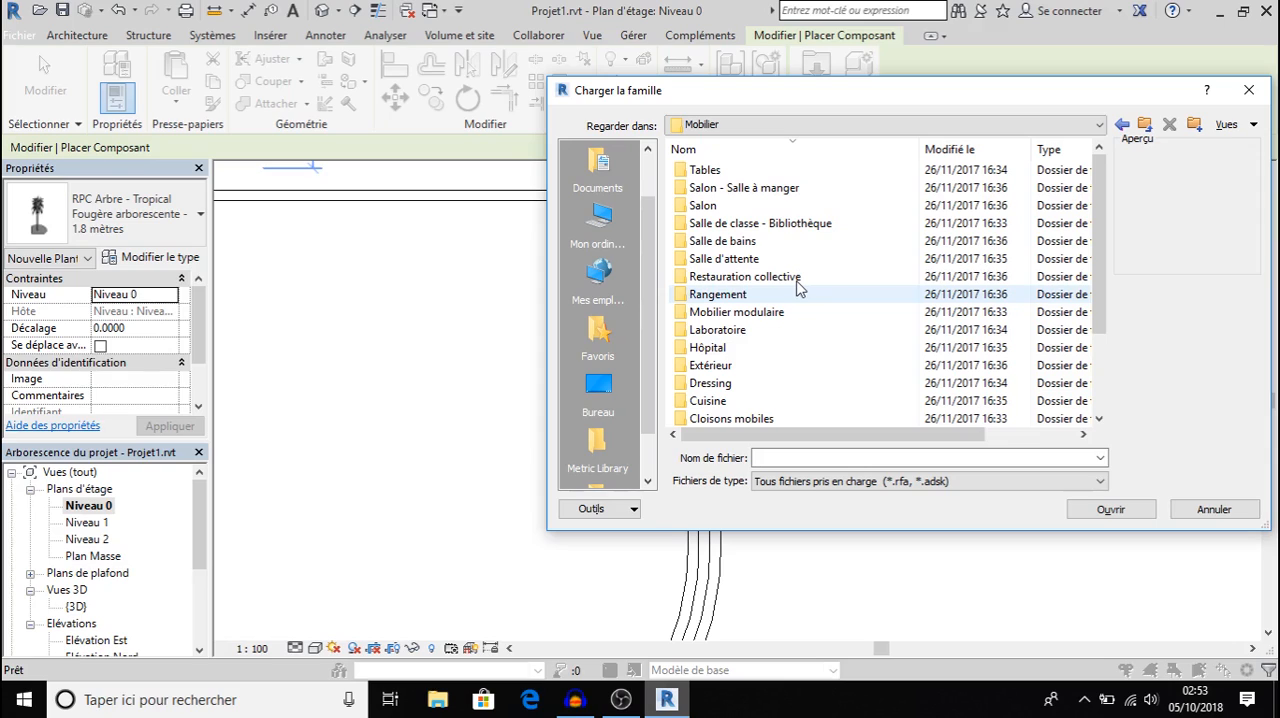
{"action": "scroll", "coordinate": [829, 395], "scroll_direction": "down", "scroll_amount": 2}
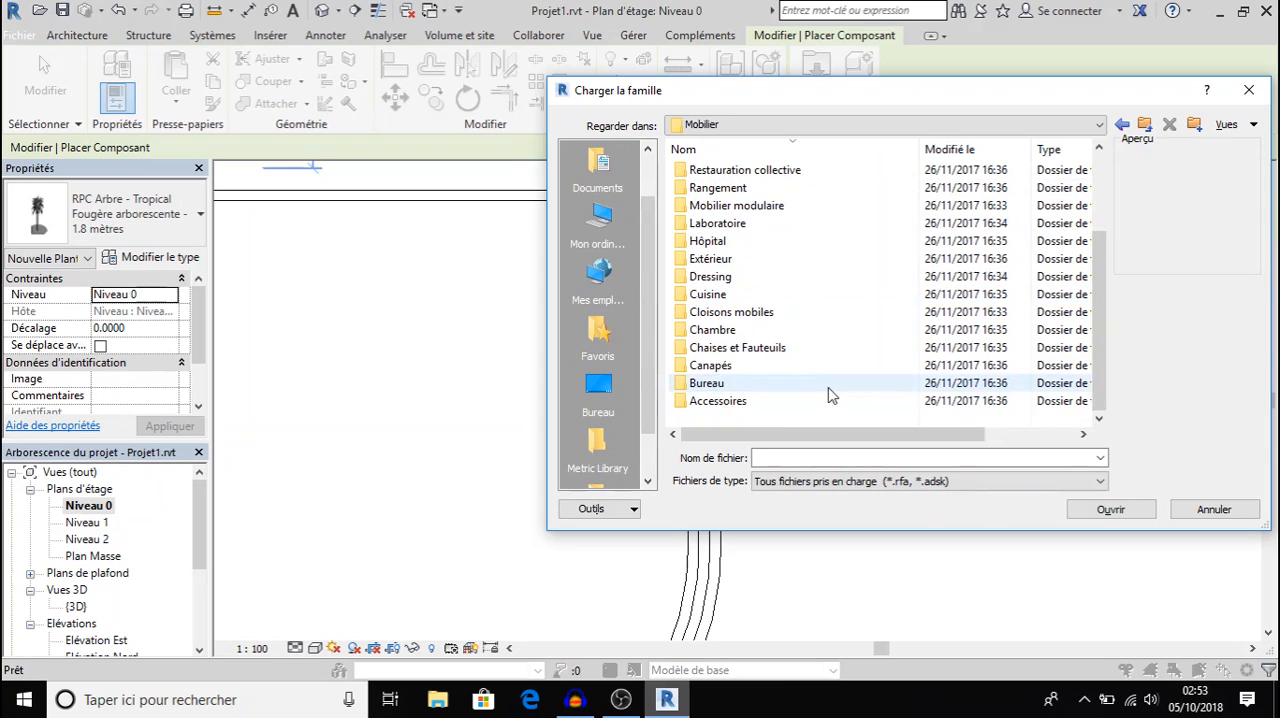
{"action": "double_click", "coordinate": [712, 330]}
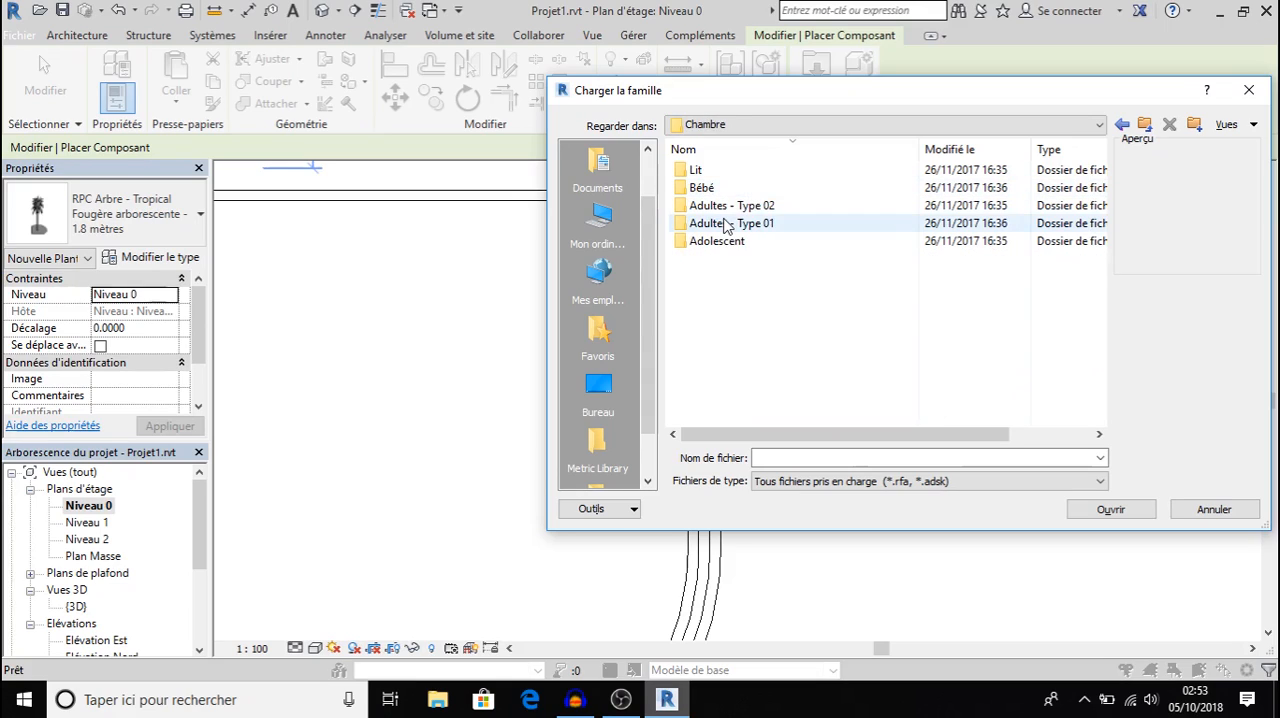
{"action": "left_click", "coordinate": [726, 226]}
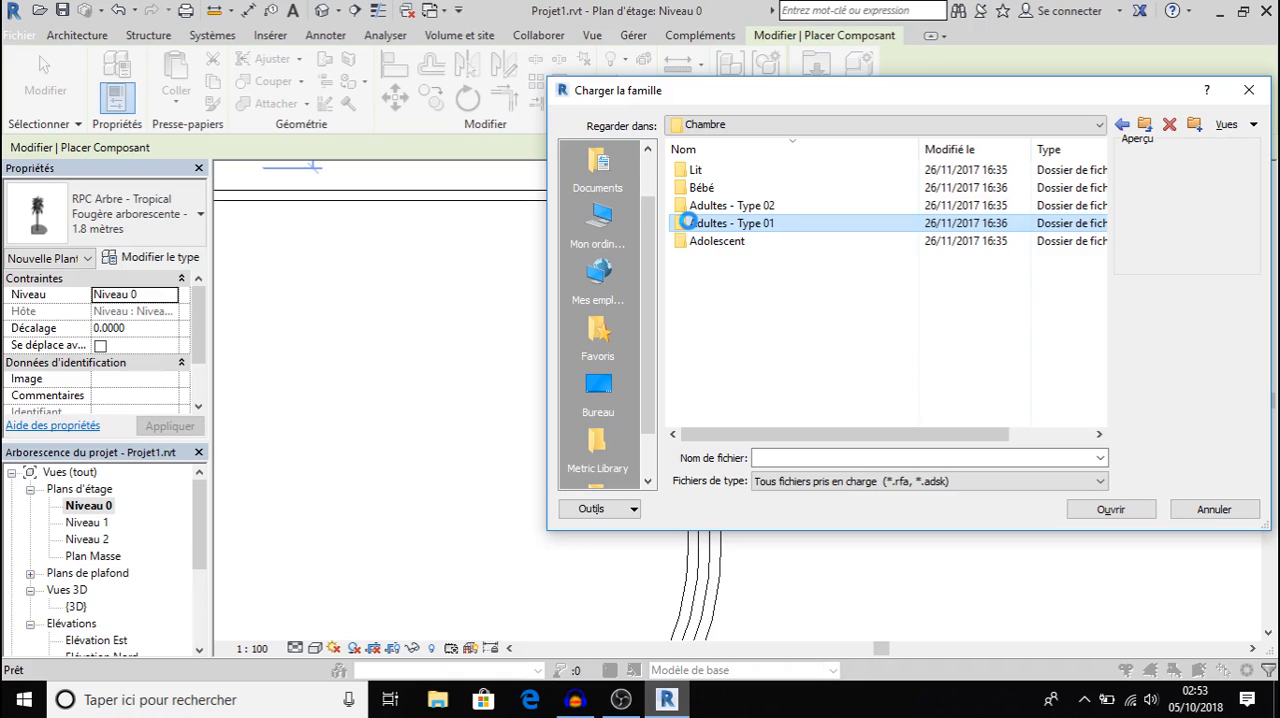
{"action": "double_click", "coordinate": [700, 224]}
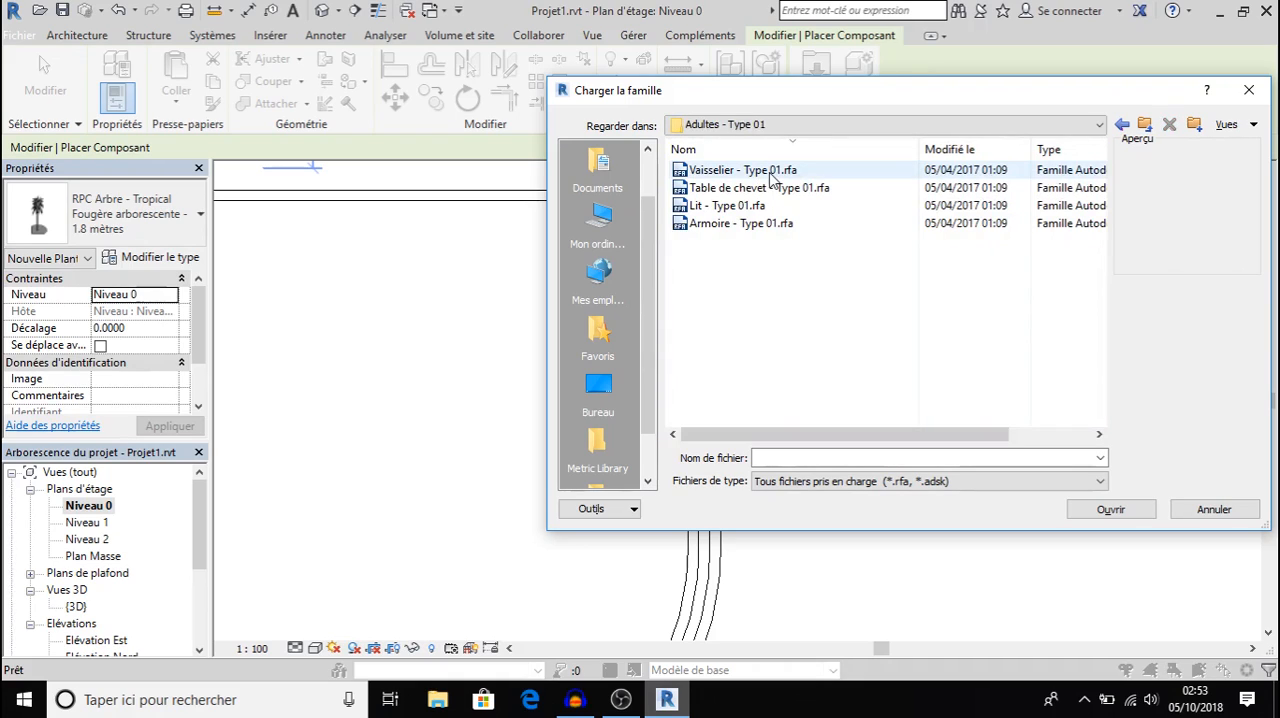
{"action": "double_click", "coordinate": [745, 206]}
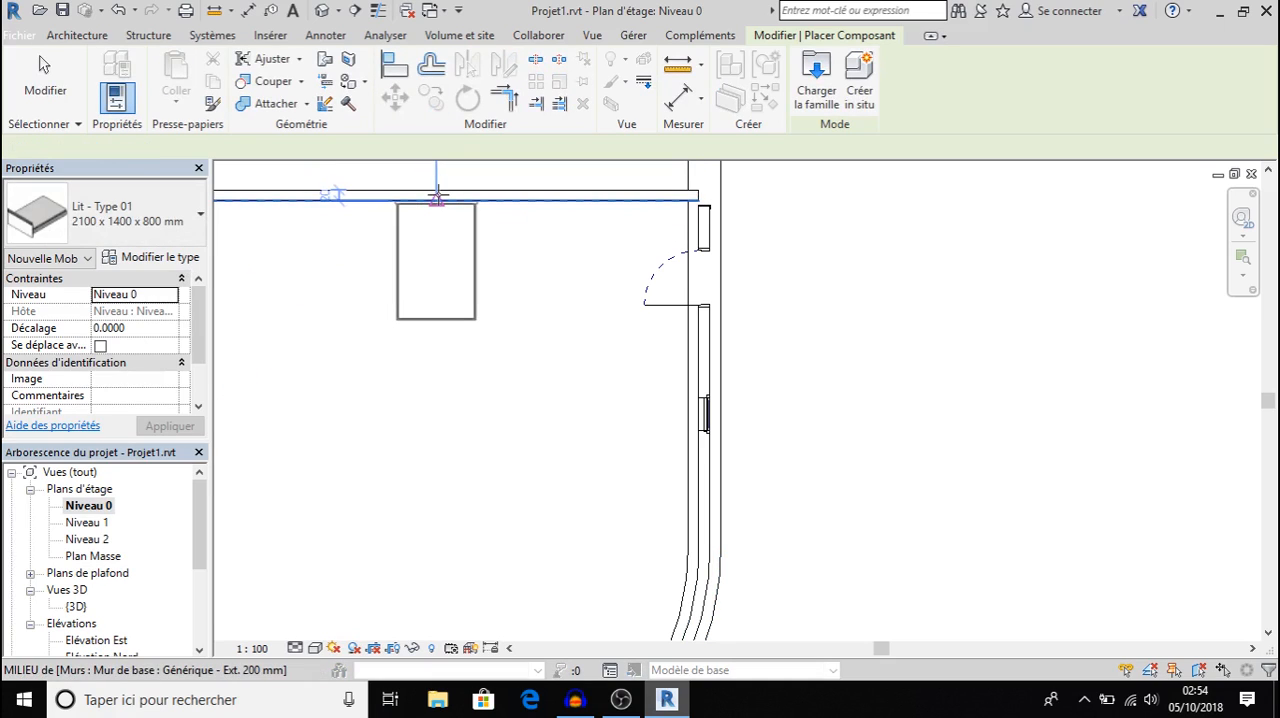
Place one Lit - Type 01 bed, 2100 x 1400 x 800 mm, with its head against the midpoint of the interior partition wall.
{"action": "left_click", "coordinate": [437, 196]}
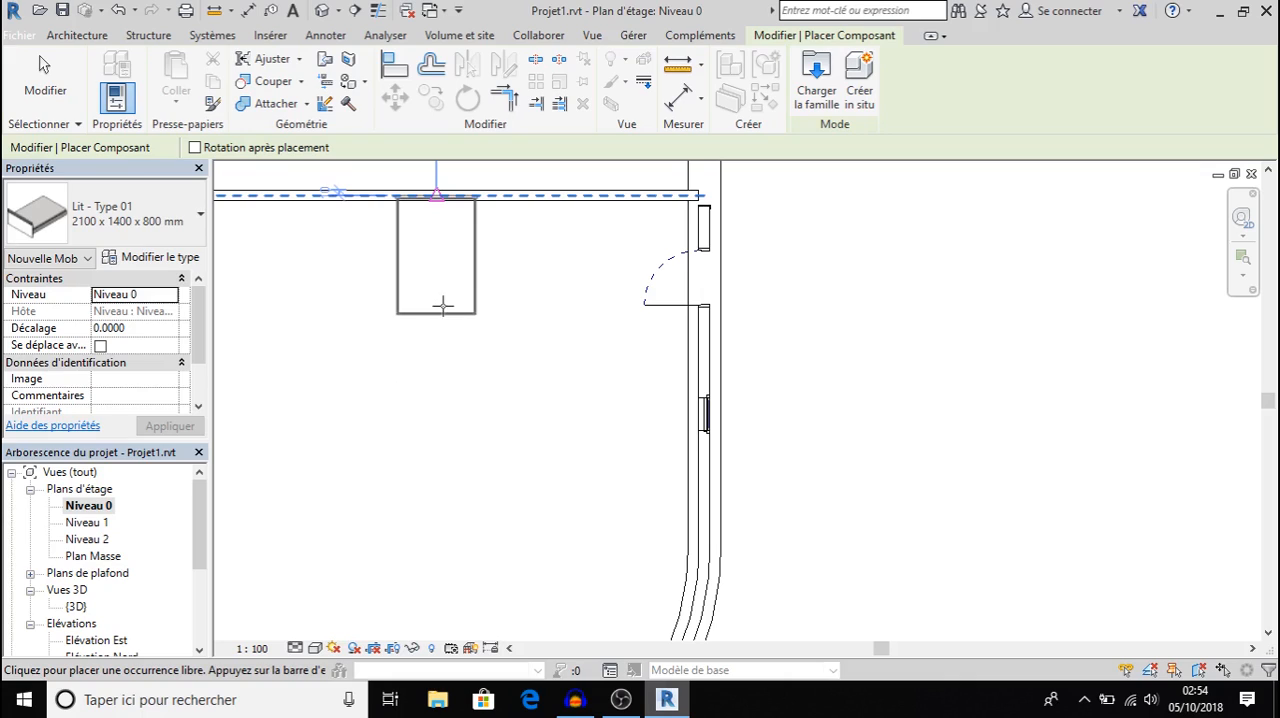
{"action": "left_click", "coordinate": [443, 305]}
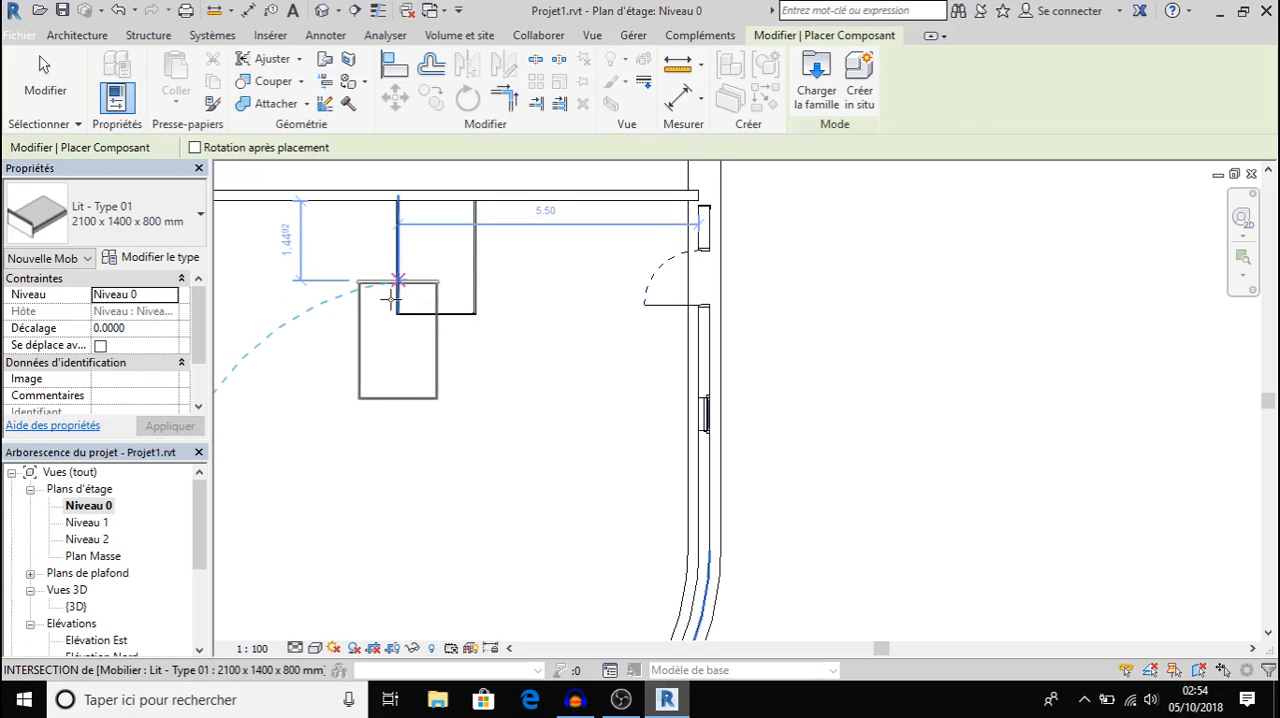
{"action": "key", "text": "Escape"}
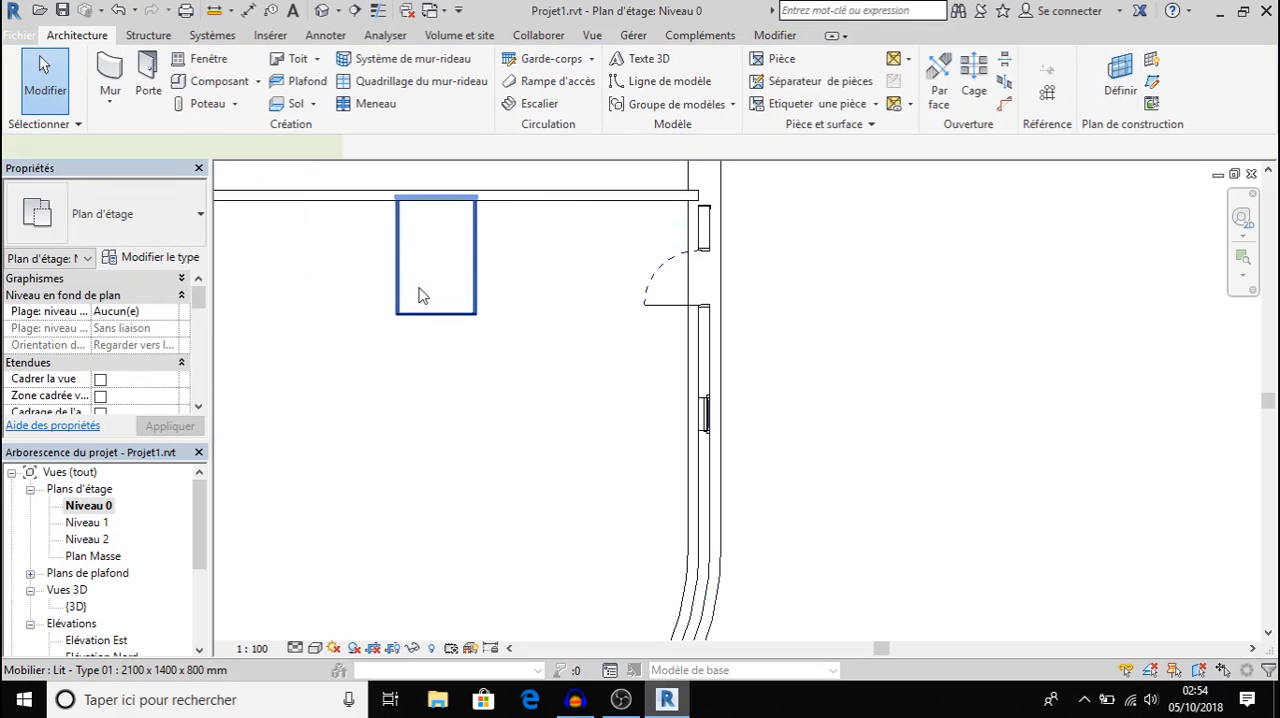
{"action": "left_click", "coordinate": [419, 288]}
{"action": "key", "text": "Escape"}
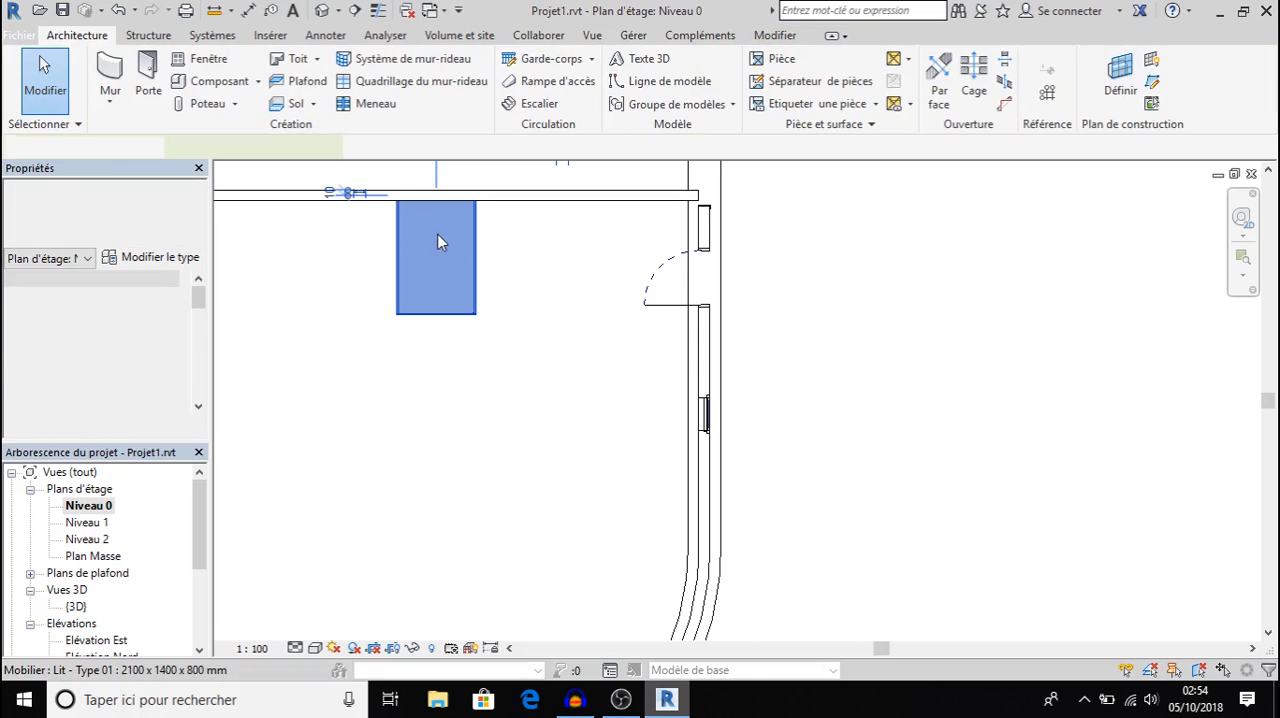
{"action": "left_click", "coordinate": [401, 264]}
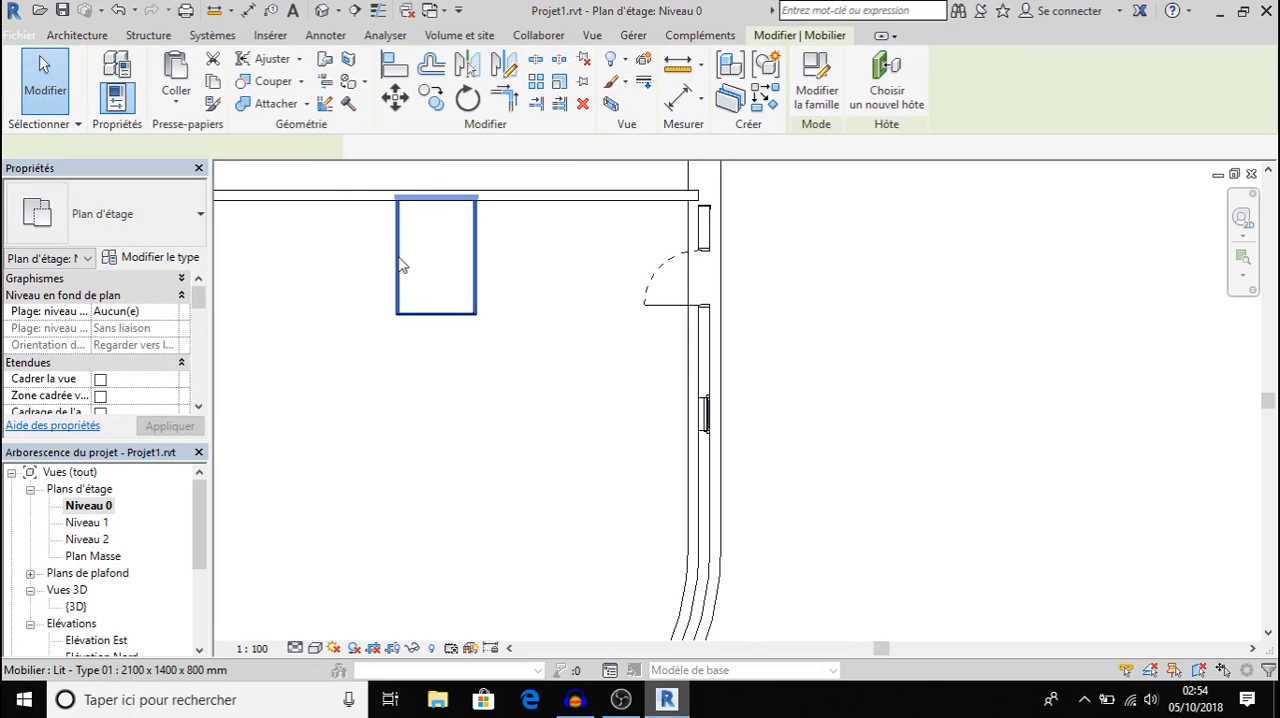
{"action": "left_click", "coordinate": [401, 118]}
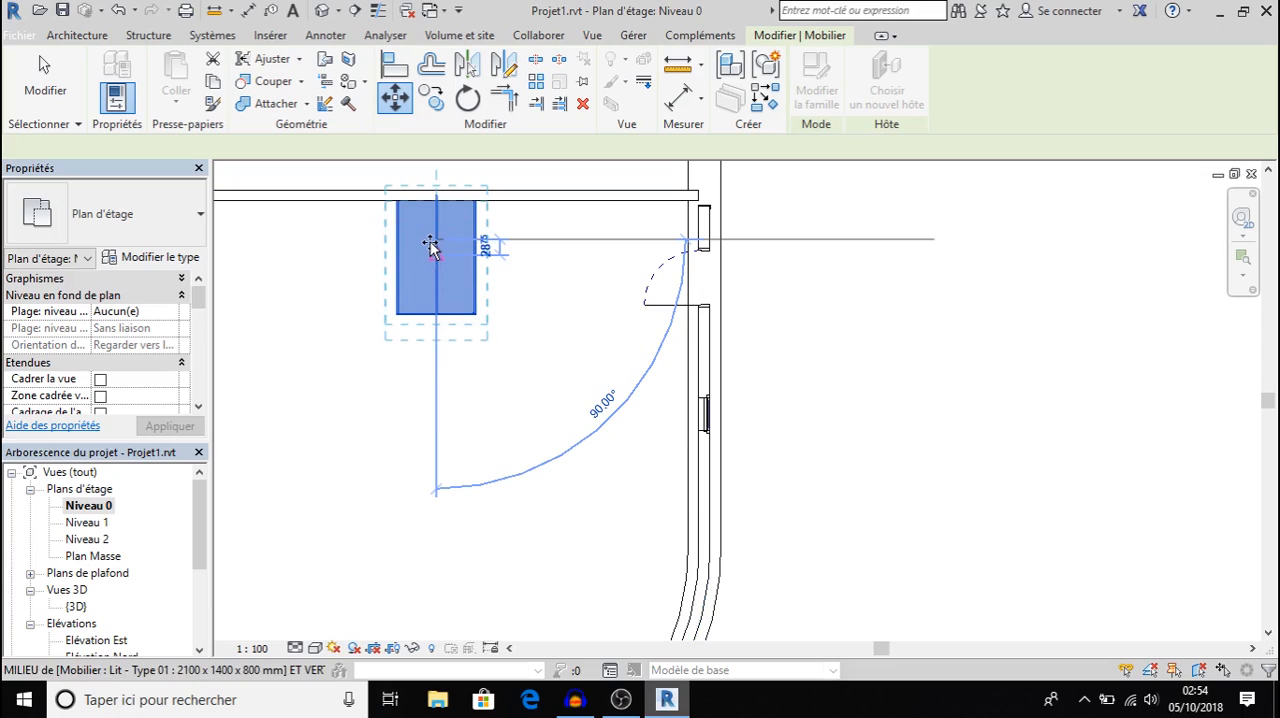
{"action": "left_click", "coordinate": [437, 248]}
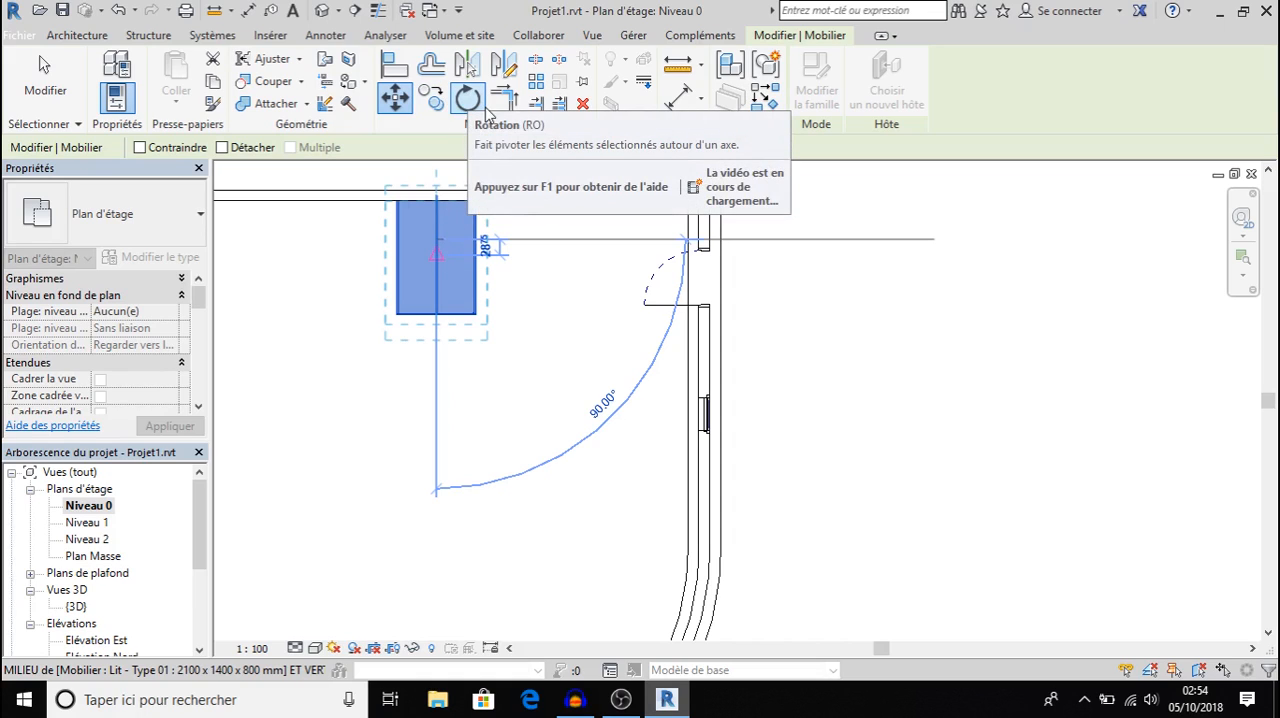
{"action": "left_click", "coordinate": [566, 347]}
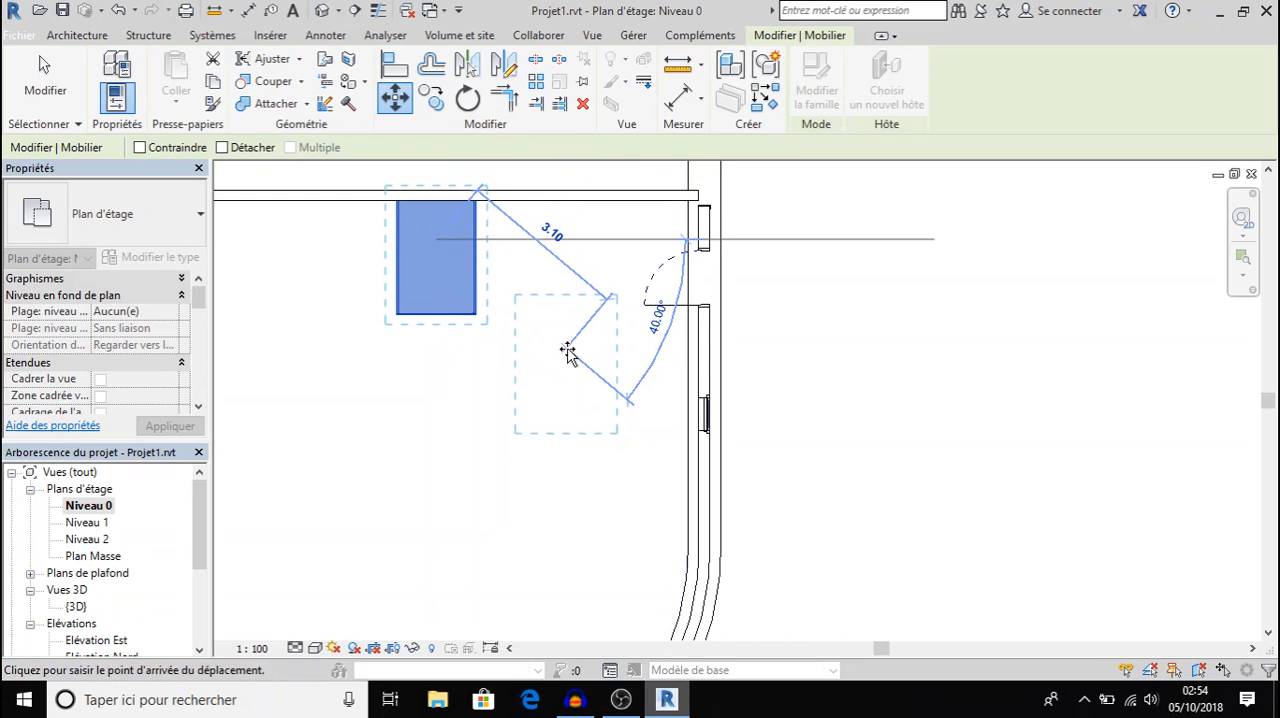
{"action": "key", "text": "Escape"}
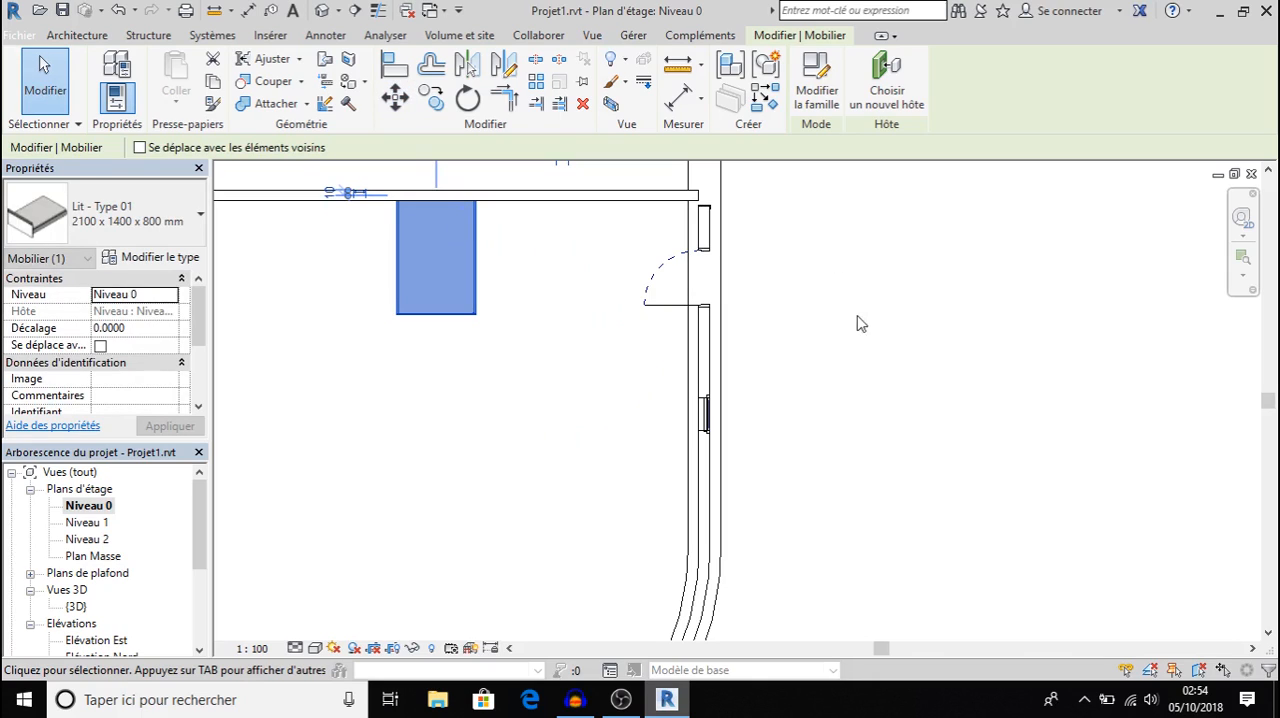
{"action": "key", "text": "Escape"}
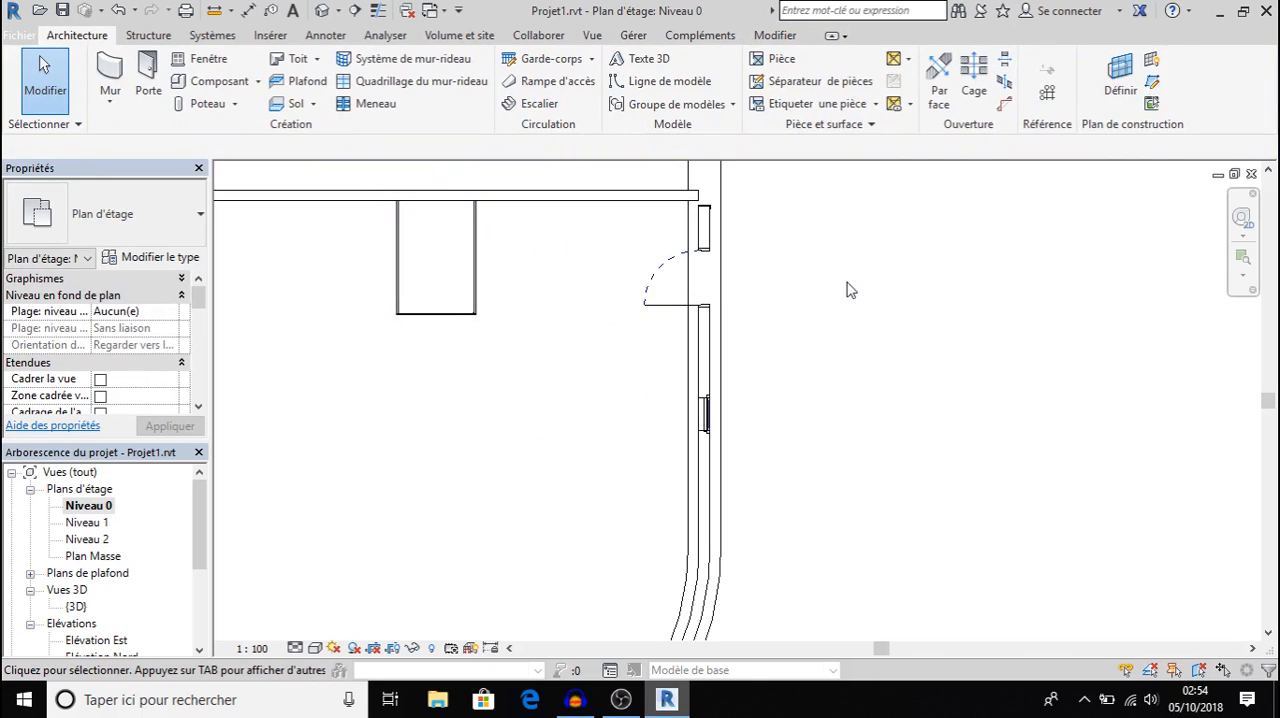
Open the placed bed's family for editing.
{"action": "left_click", "coordinate": [457, 300]}
{"action": "left_click", "coordinate": [815, 80]}
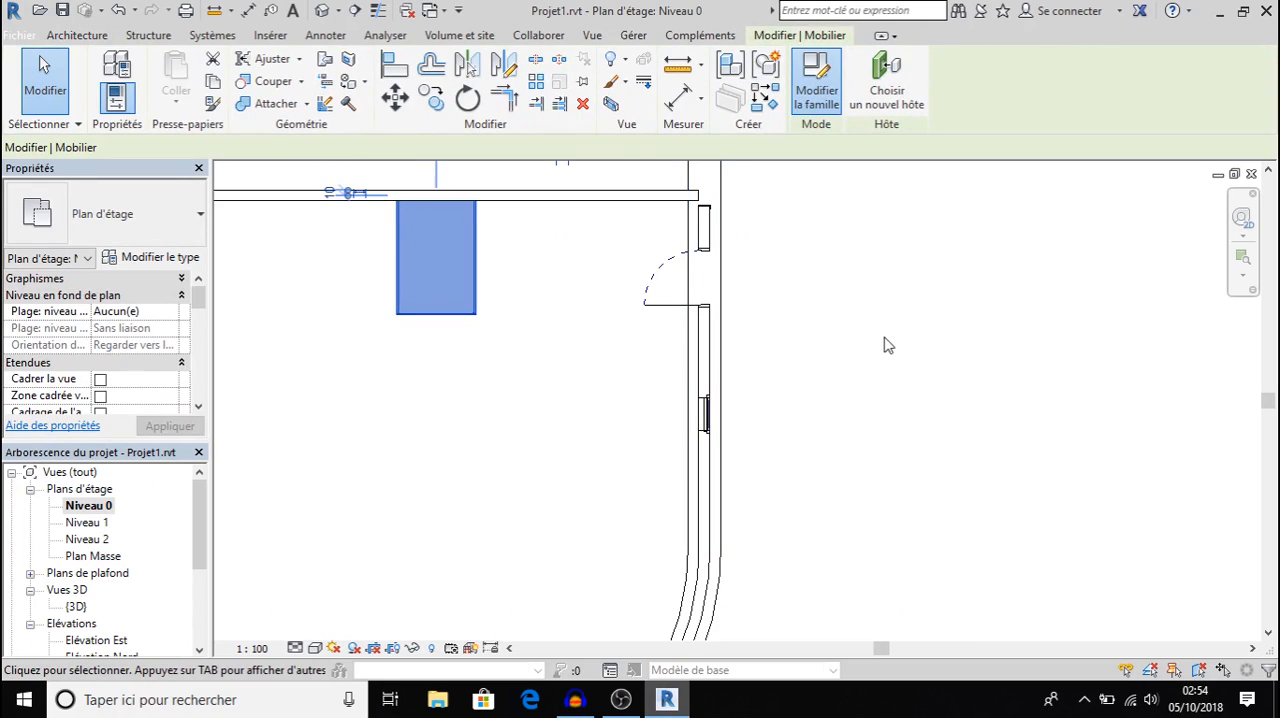